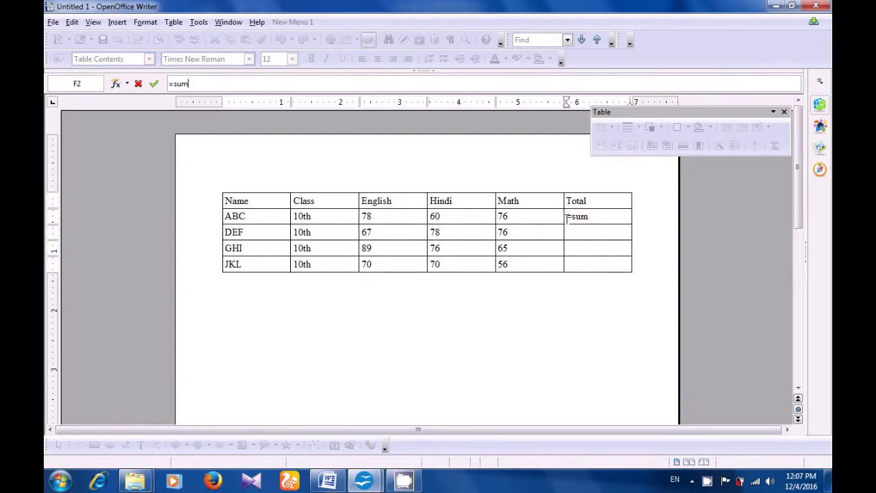
- Complete ABC's Total formula as =sum(C2:E2) so the cell shows 214
text(()
click(374, 216)
drag(375, 216, 519, 218)
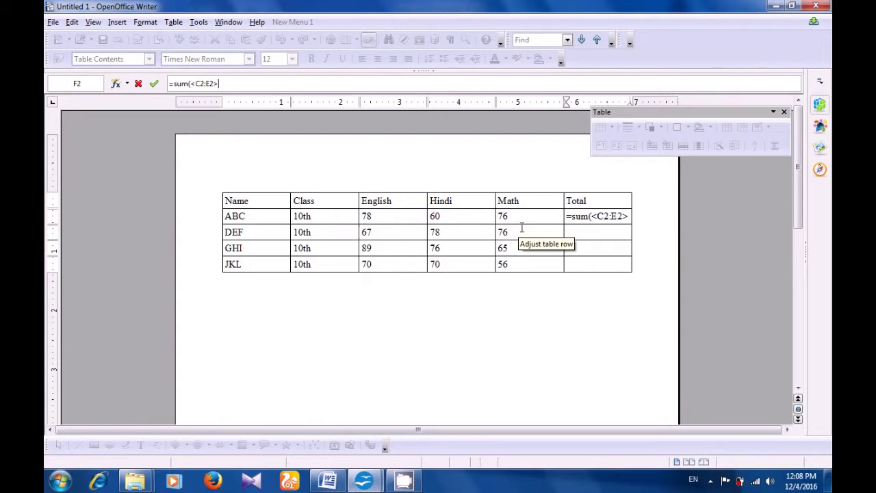
text())
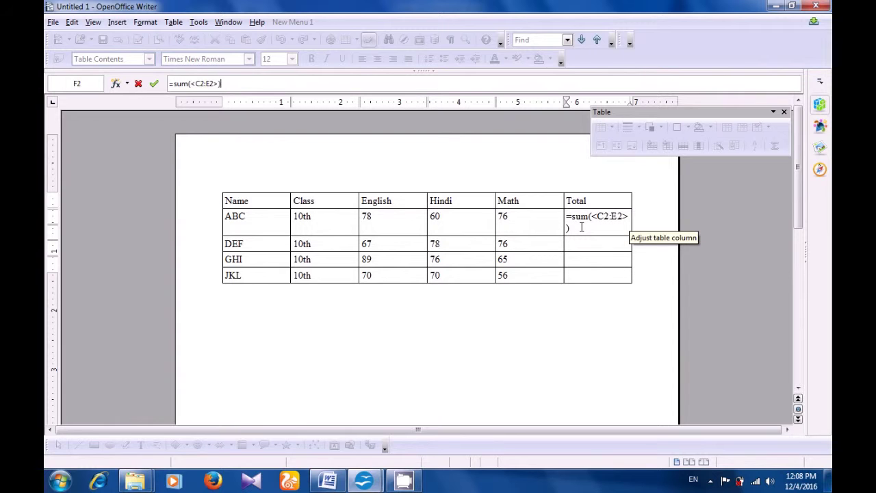
key(Return)
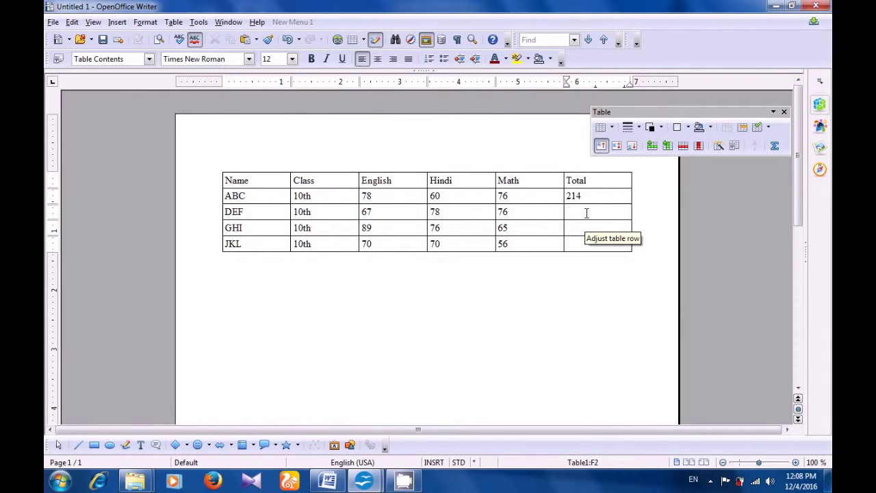
click(586, 212)
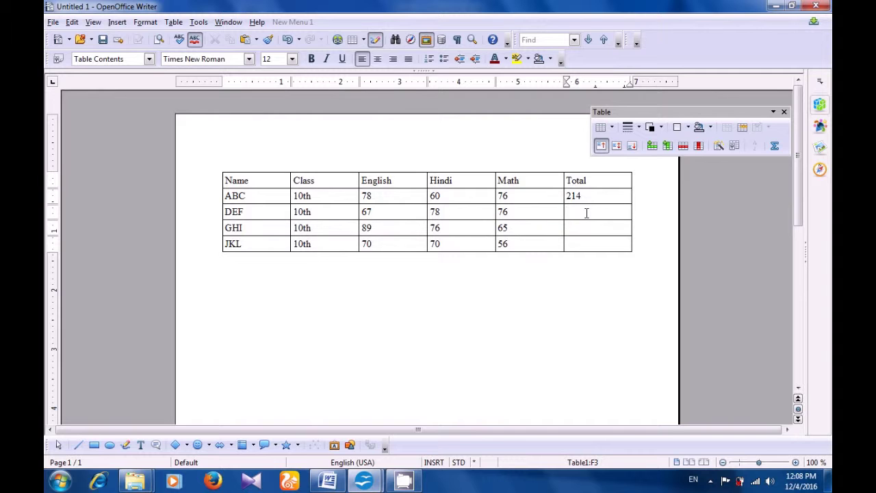
- Enter =sum(C3:E3) in DEF's Total cell so it shows 221
key(F2)
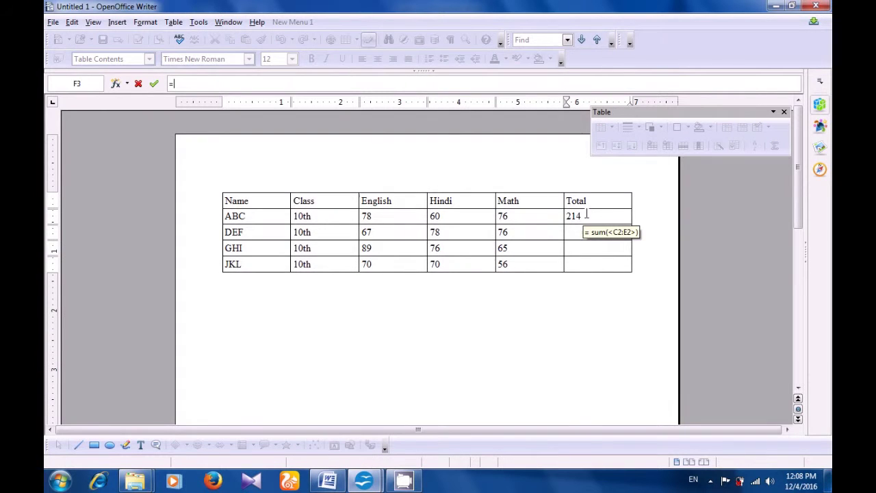
text(sum()
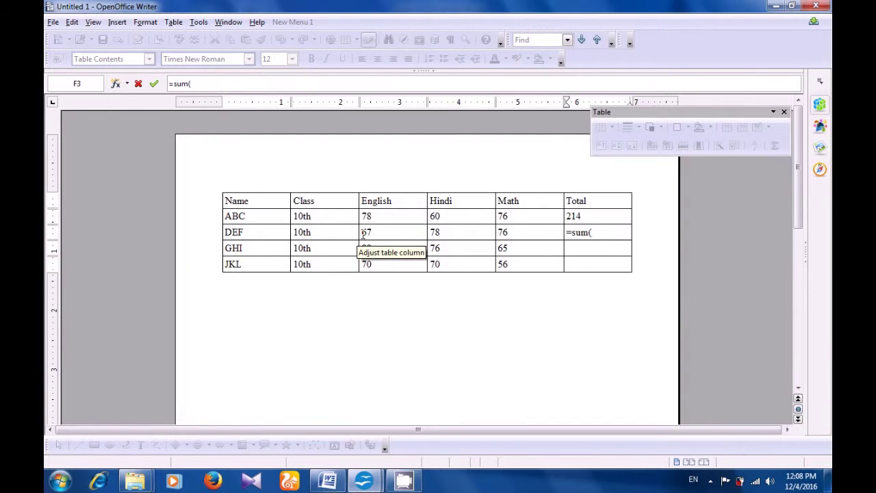
drag(363, 235, 520, 237)
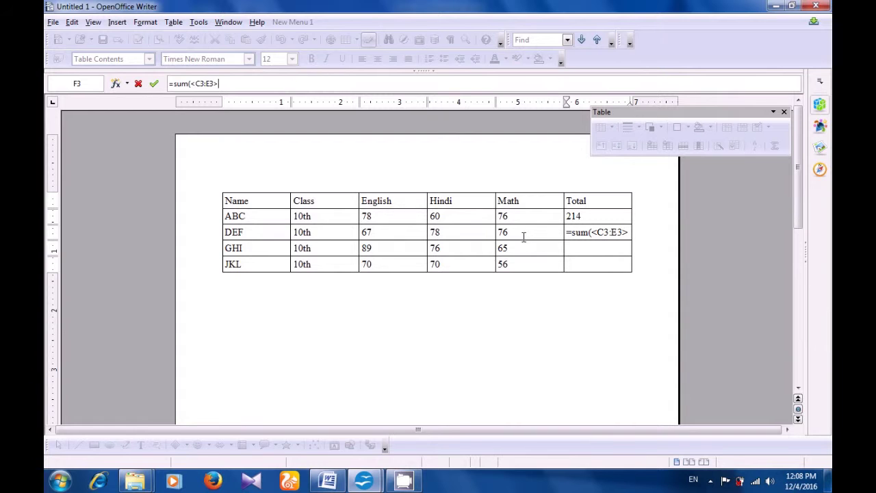
text())
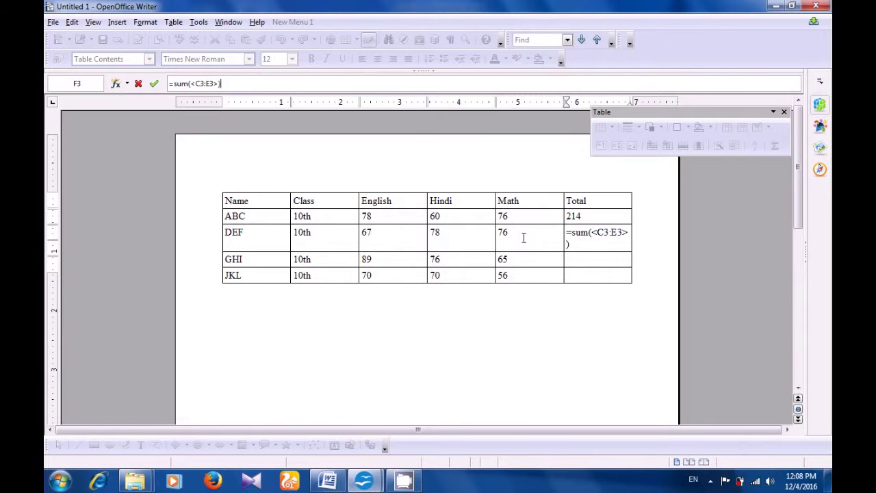
key(Return)
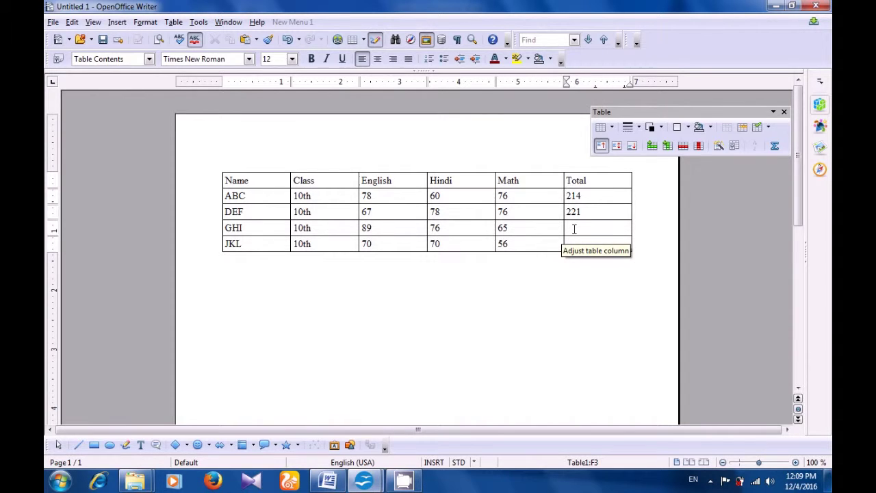
click(574, 229)
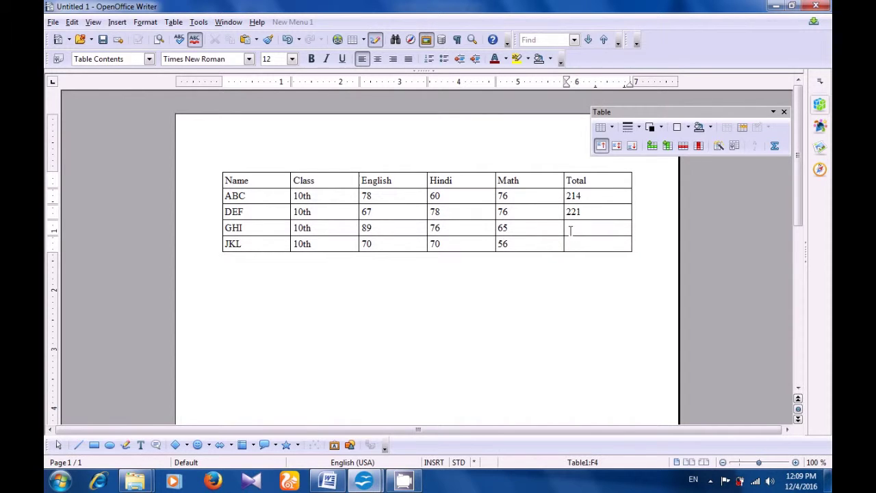
- Enter =sum(C4:E4) in GHI's Total cell, fixing a wrong cell reference, so it shows 230
key(F2)
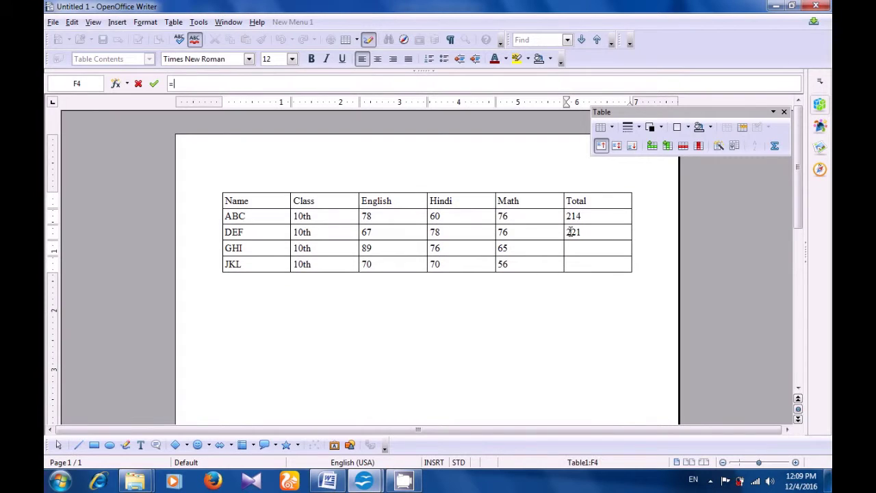
text(s)
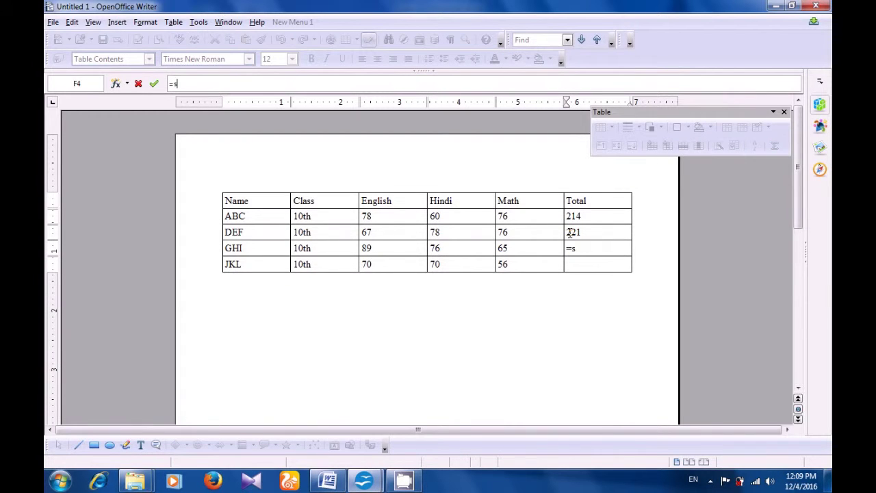
text(um()
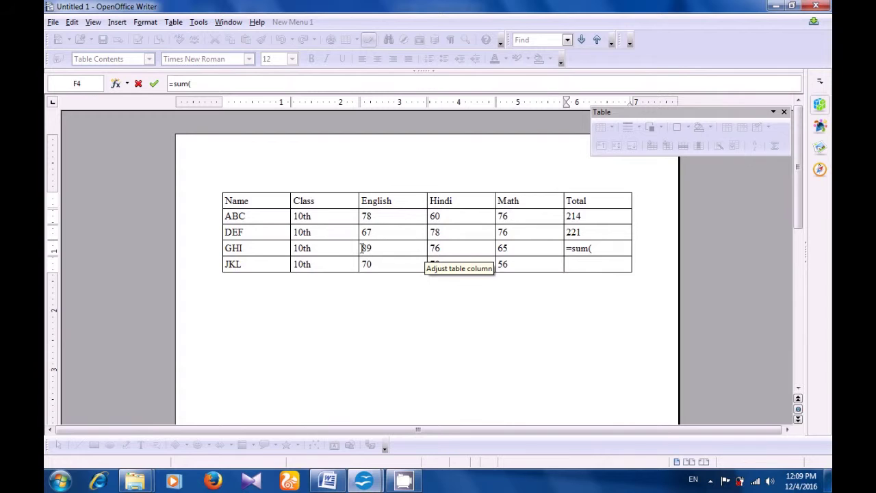
drag(356, 248, 366, 248)
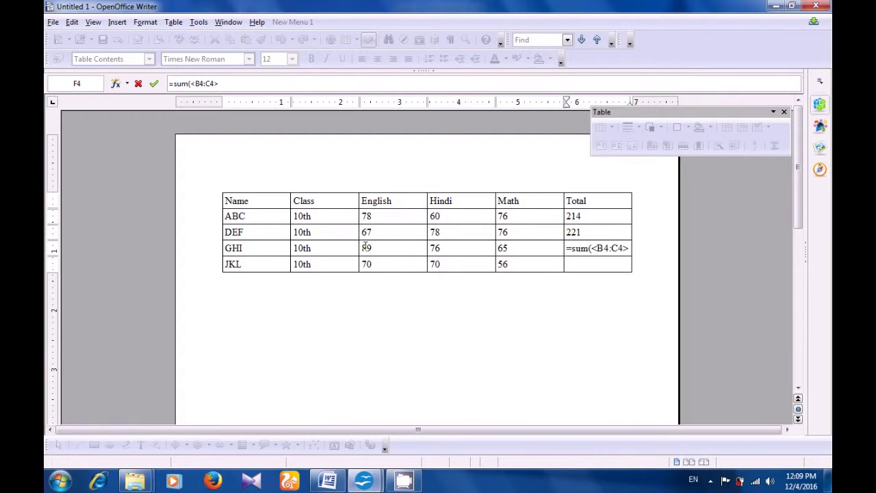
click(628, 248)
key(BackSpace)
key(BackSpace)
key(BackSpace)
key(BackSpace)
drag(374, 250, 527, 254)
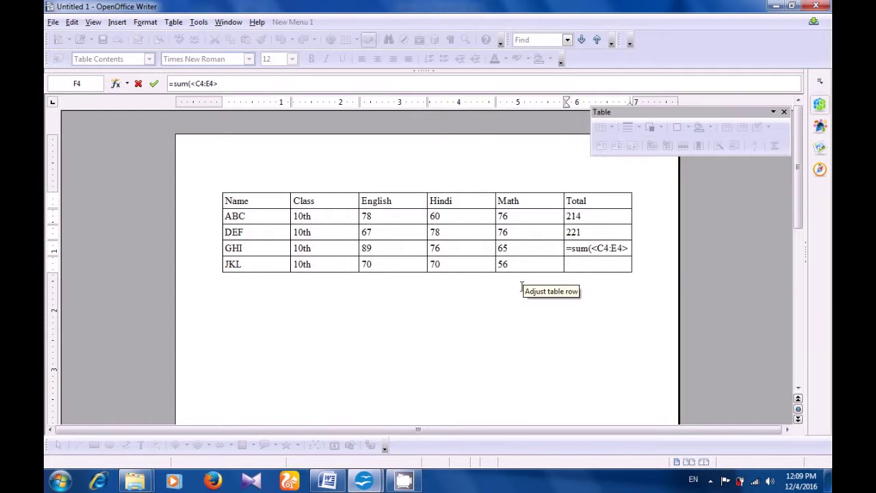
text())
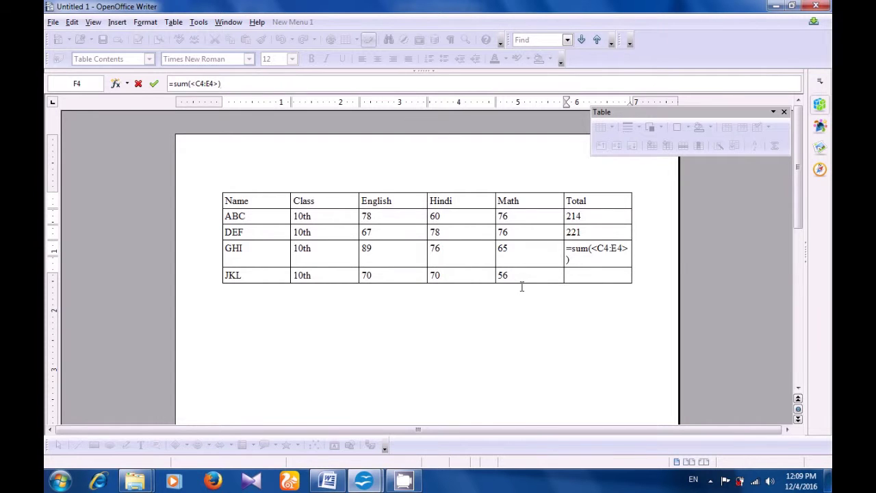
key(Return)
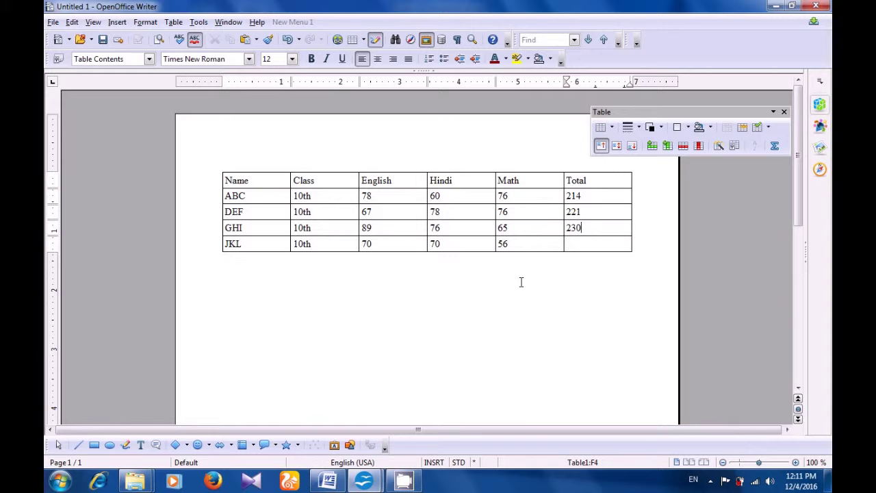
click(583, 244)
- Enter =sum(C5:E5) in JKL's Total cell so it shows 196
key(F2)
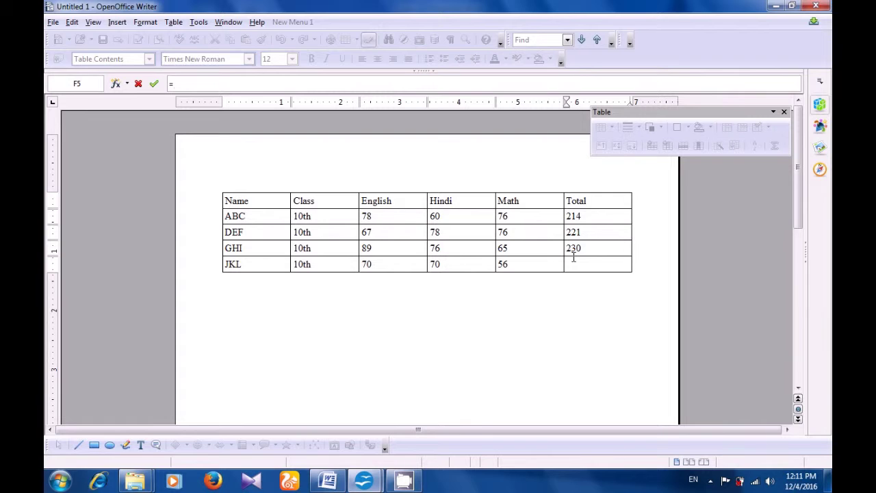
text(sum)
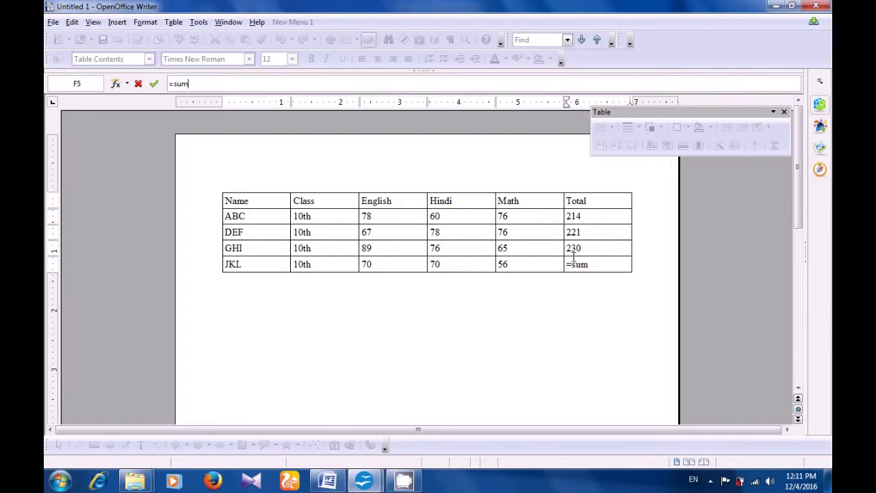
text(()
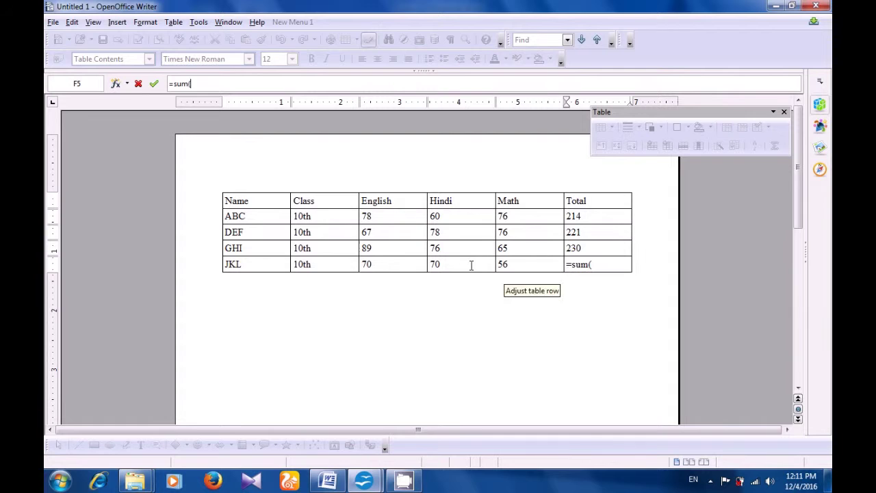
click(362, 263)
drag(455, 277, 524, 268)
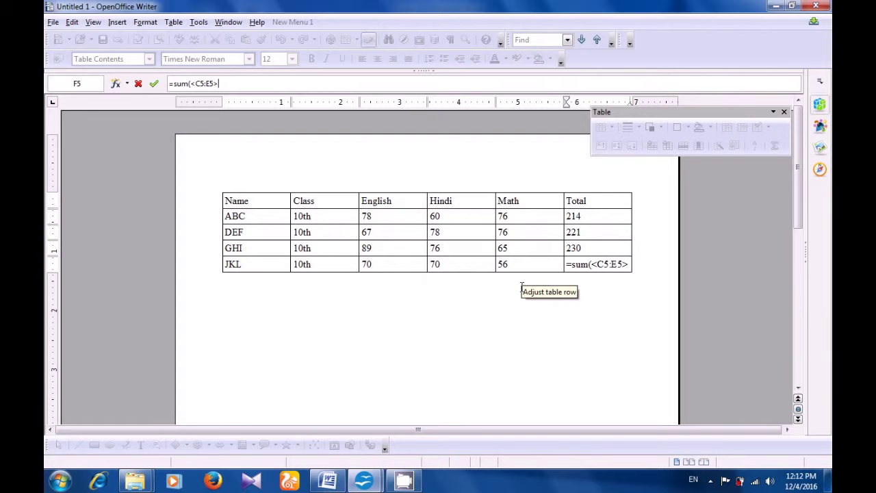
text())
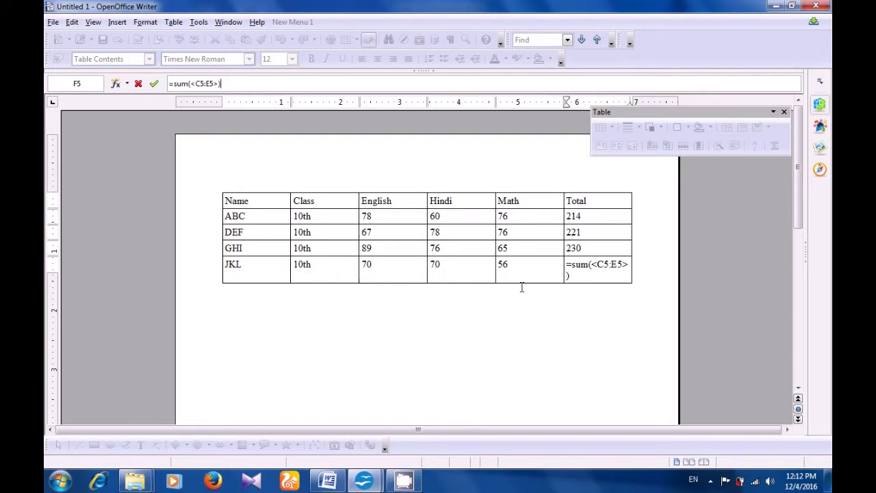
key(Return)
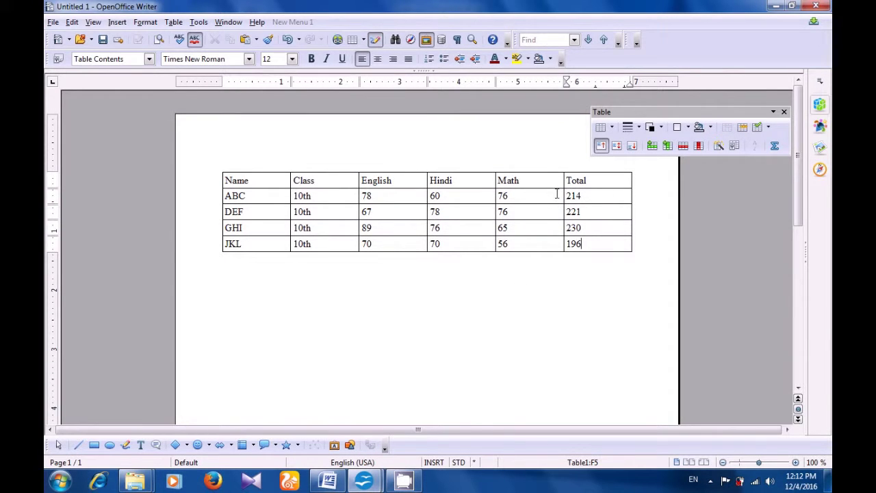
mouse_move(576, 250)
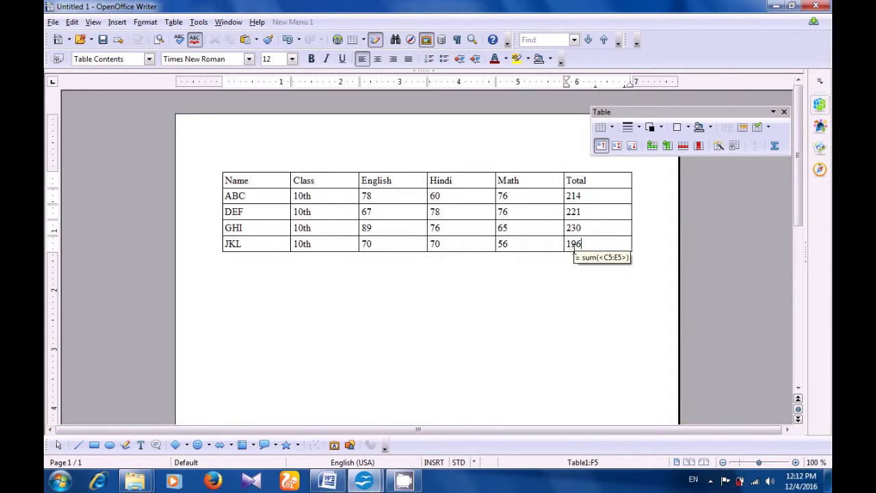
click(561, 273)
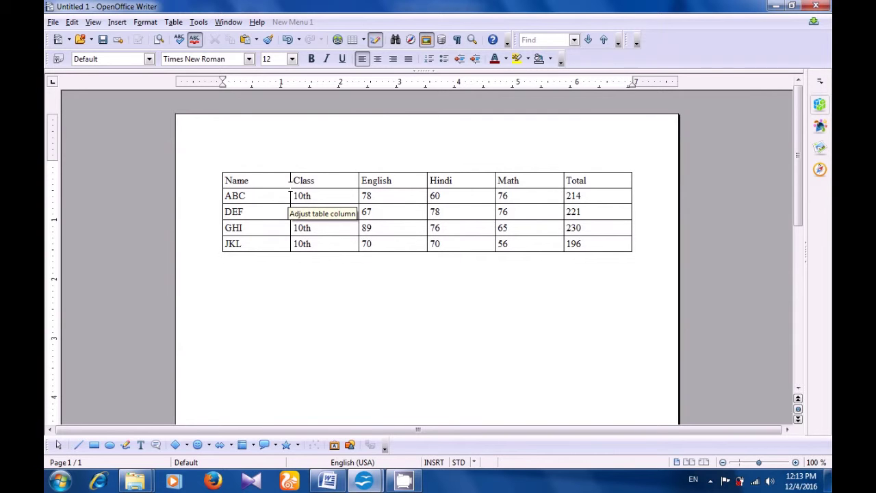
- Place the cursor in the marks table's Name cell and open the Table menu
click(265, 180)
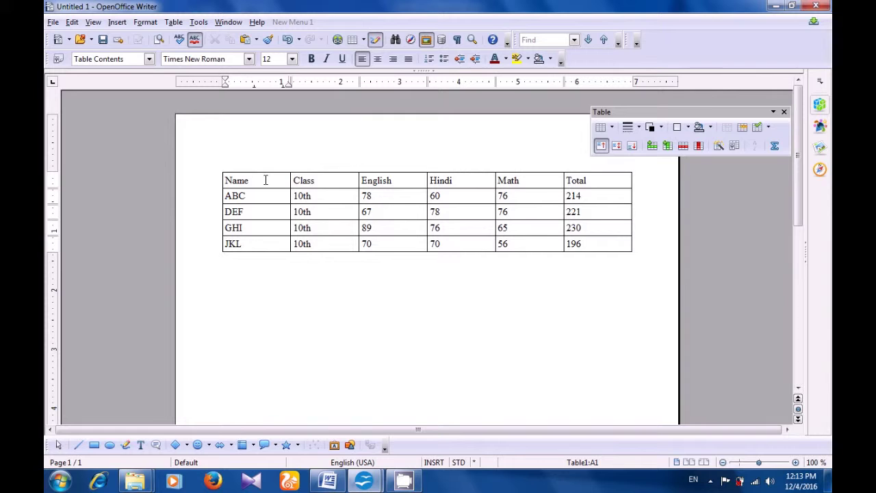
click(177, 25)
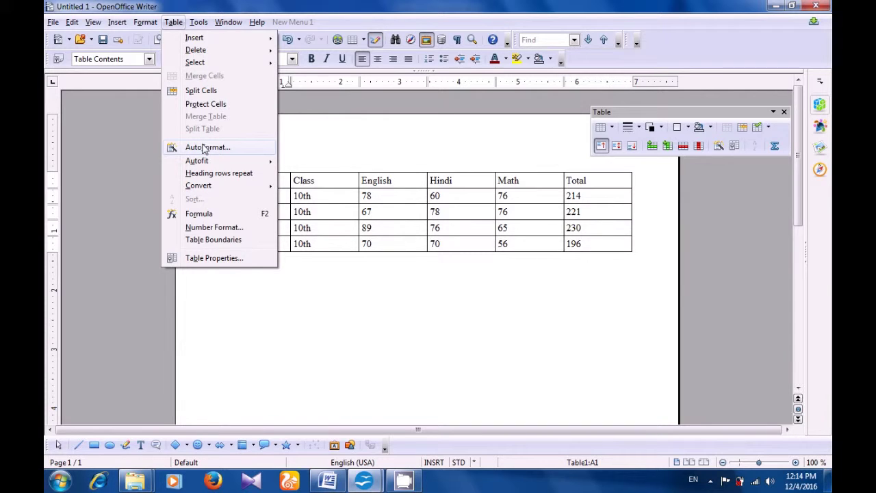
- Compare the Black, Gray, Green, Yellow and Lavender AutoFormats, then apply Turquoise to the table
click(203, 147)
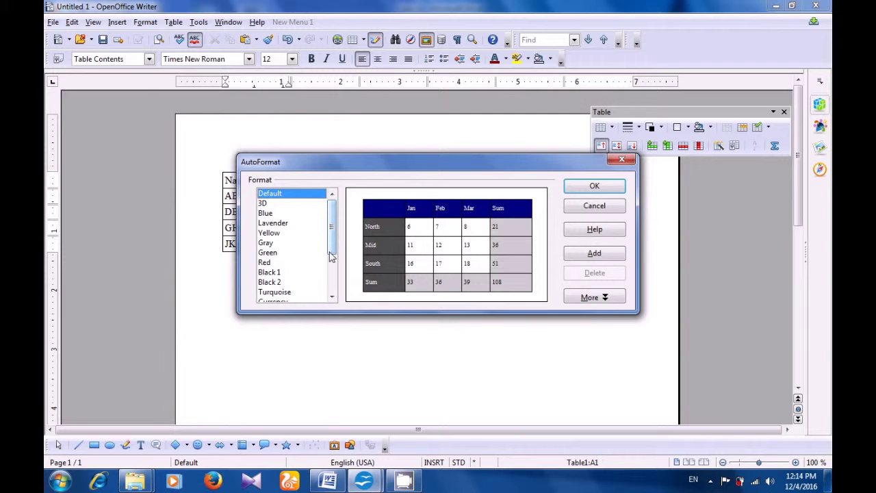
drag(329, 255, 334, 273)
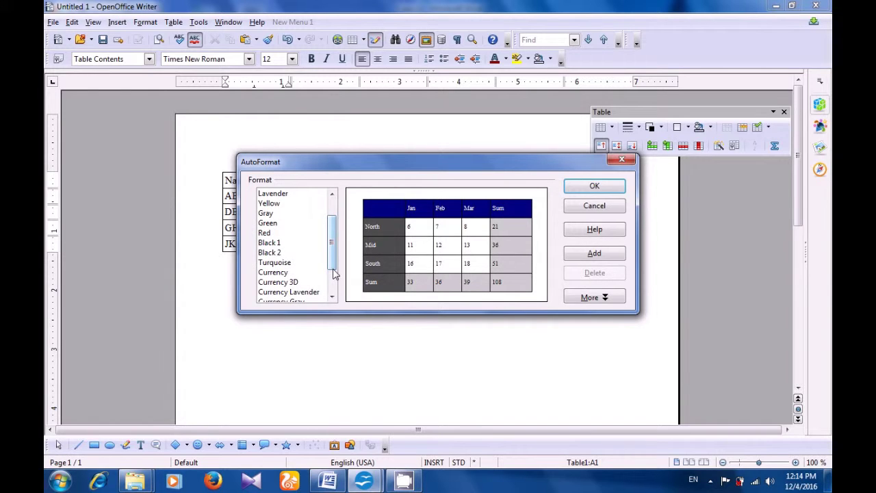
click(275, 242)
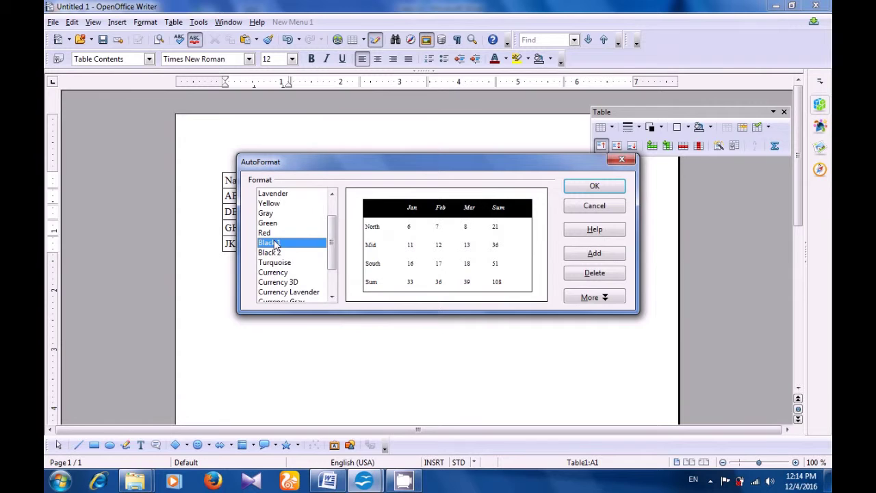
click(276, 252)
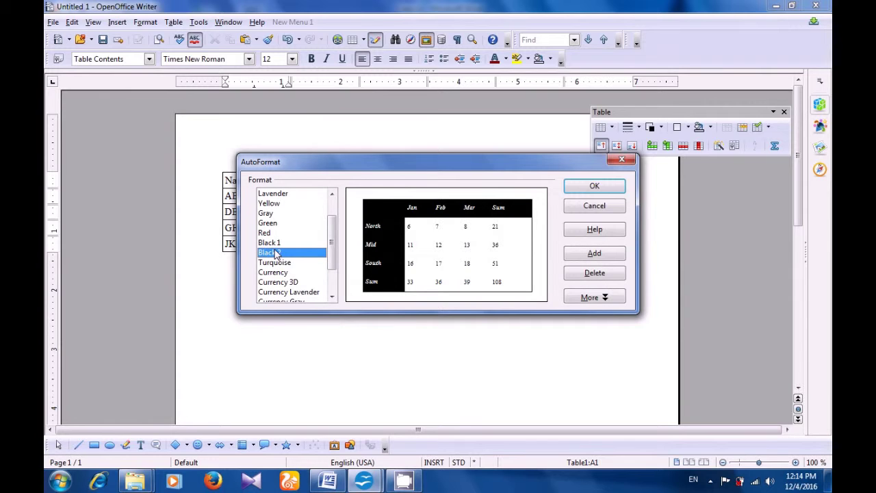
click(267, 215)
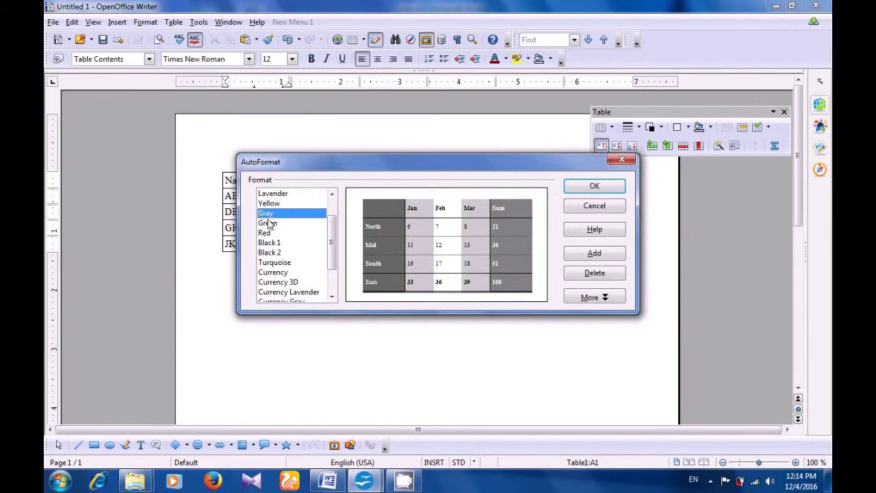
click(268, 223)
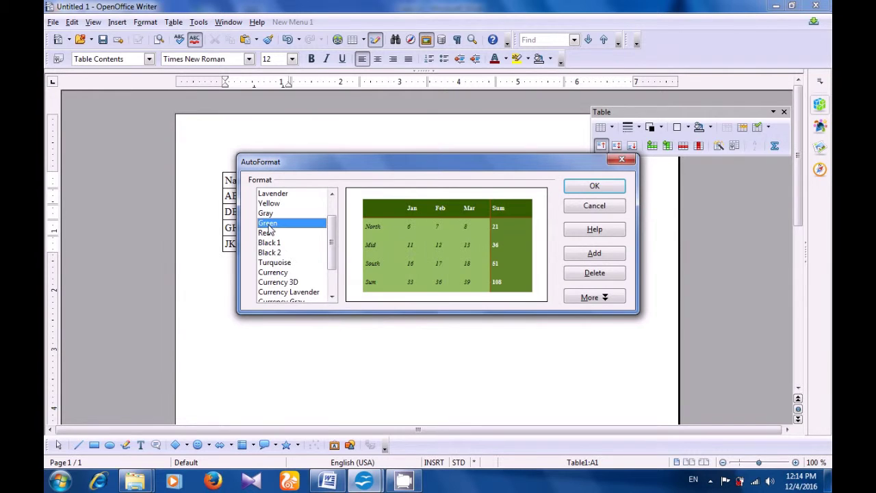
click(268, 215)
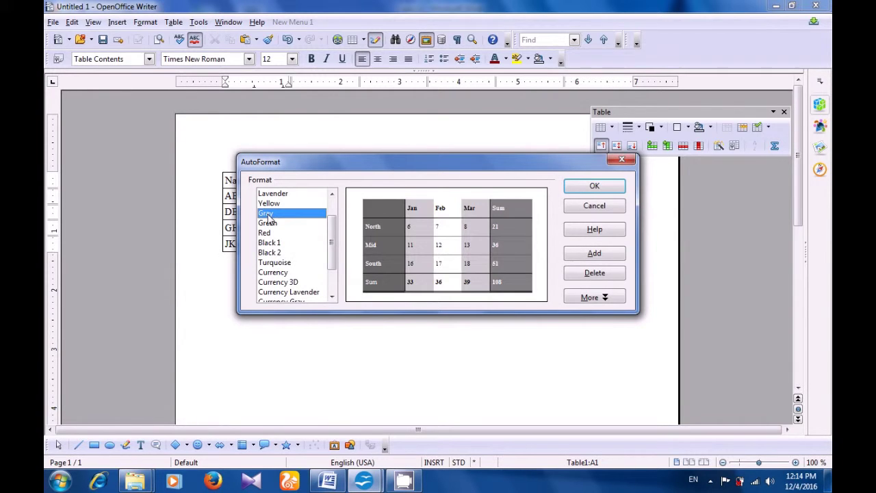
click(268, 206)
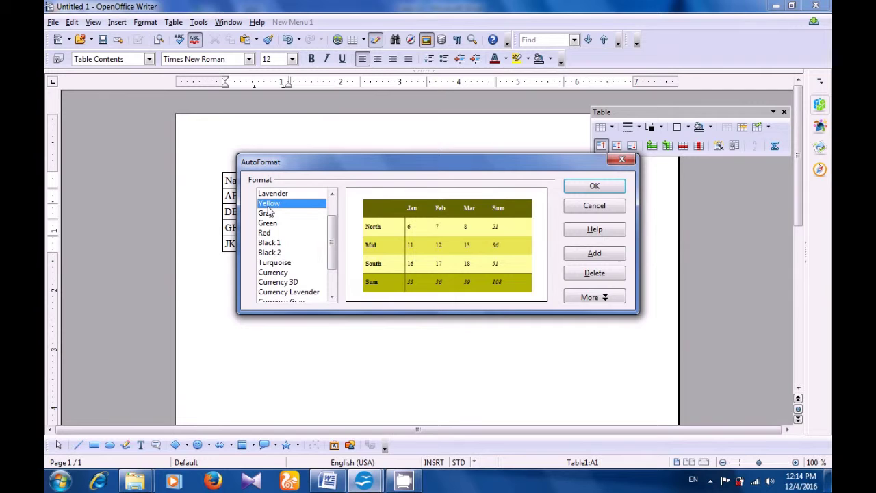
click(270, 196)
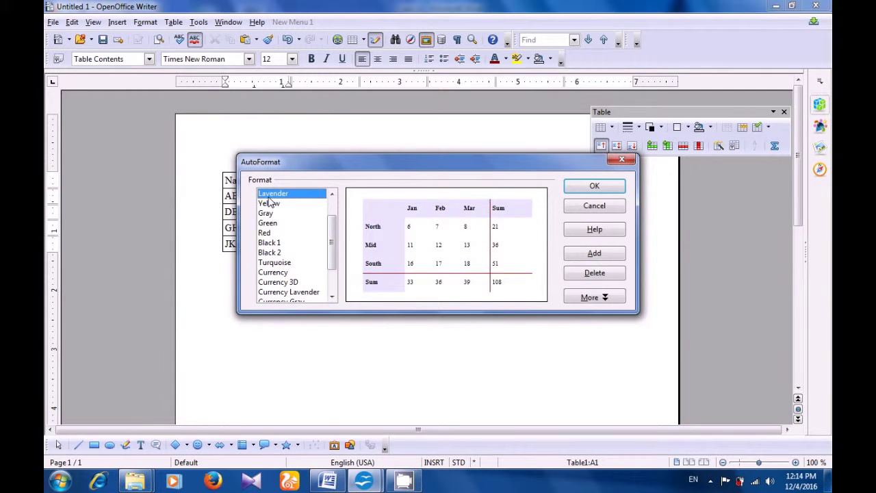
click(271, 205)
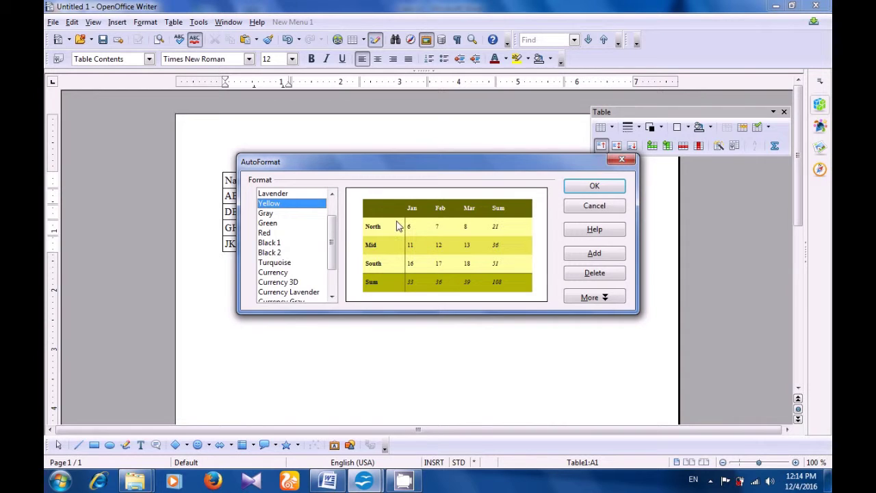
click(287, 266)
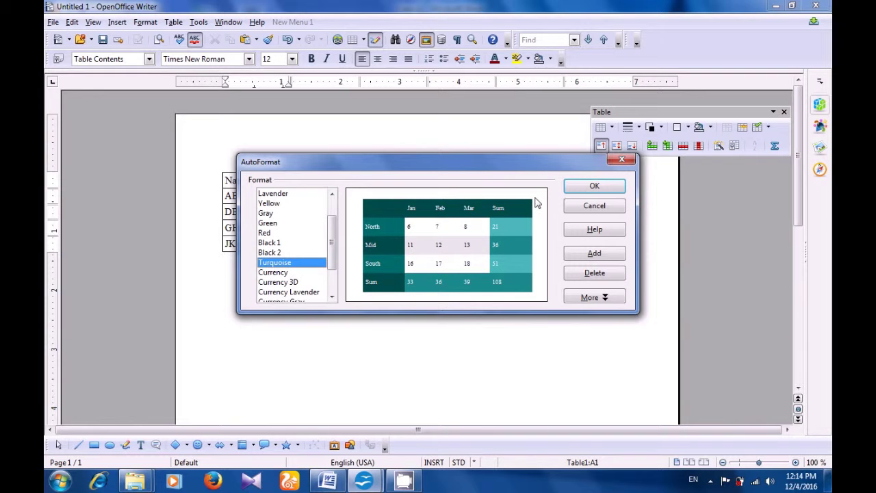
click(581, 190)
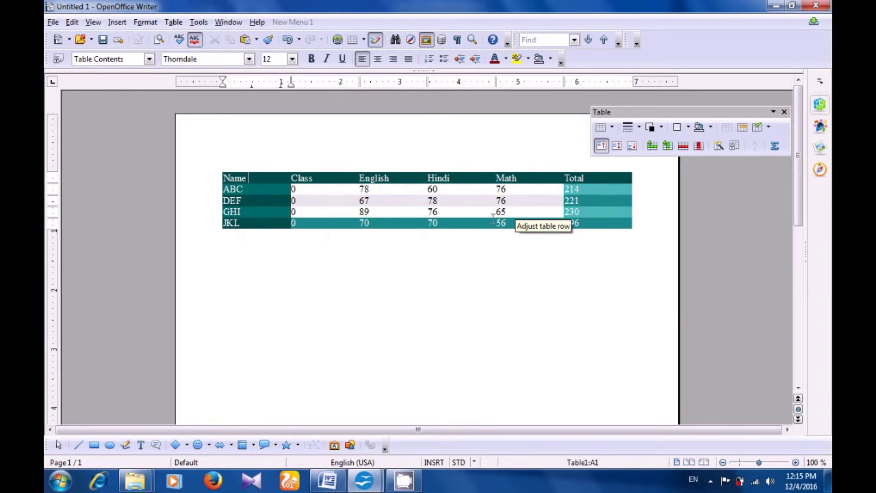
click(411, 291)
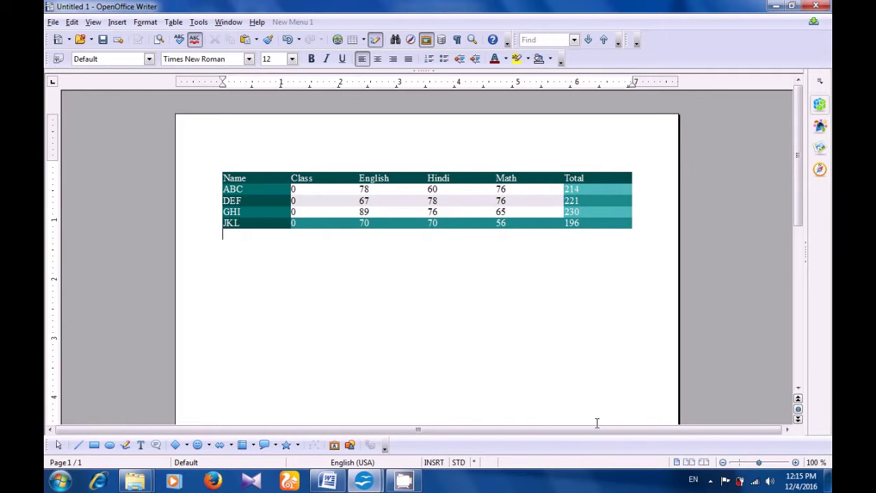
click(710, 481)
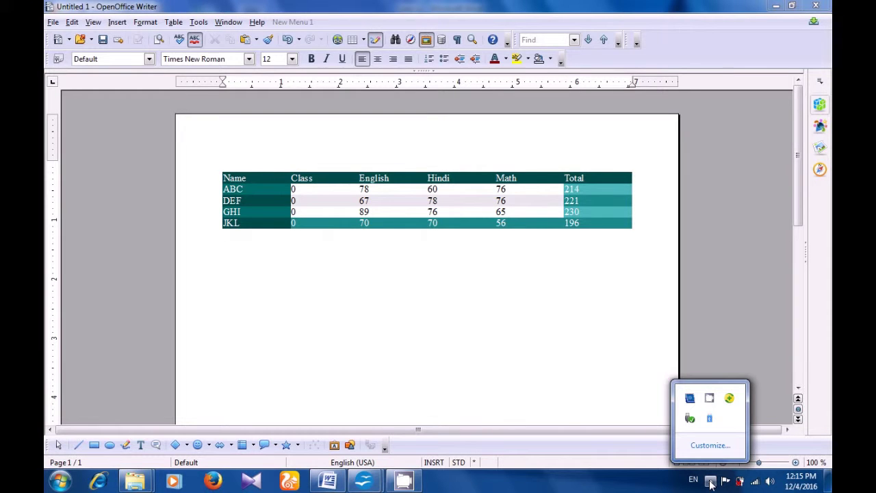
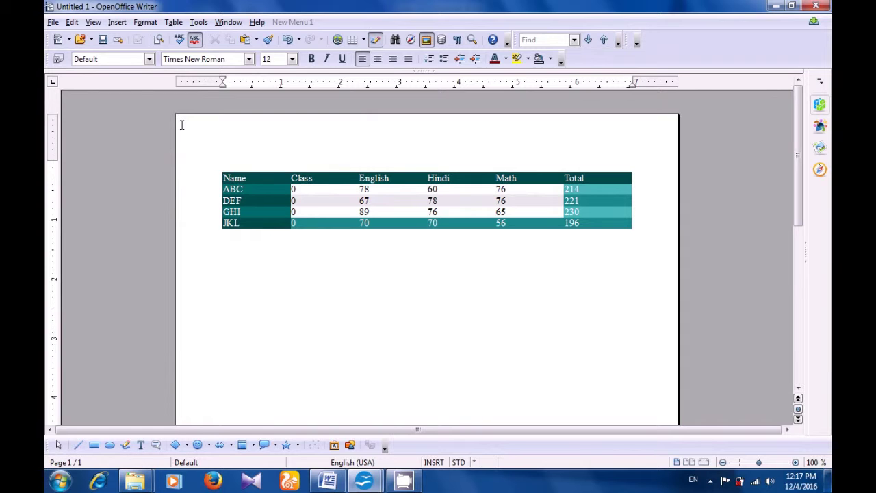
- Save the teal marks table document under the file name Cs12.odt
click(50, 23)
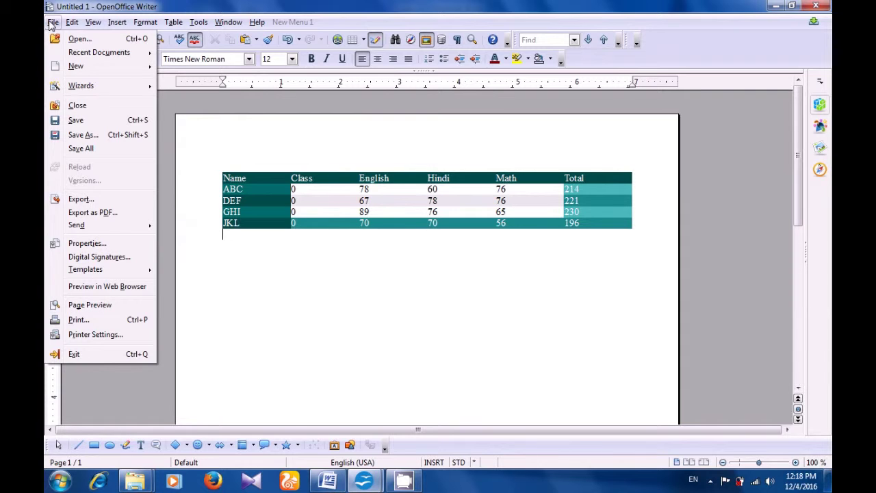
click(76, 120)
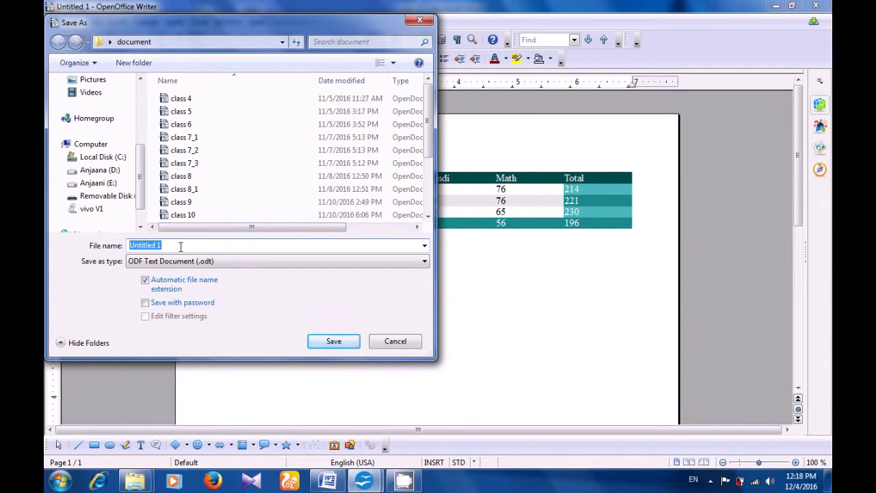
key(BackSpace)
text(Cs)
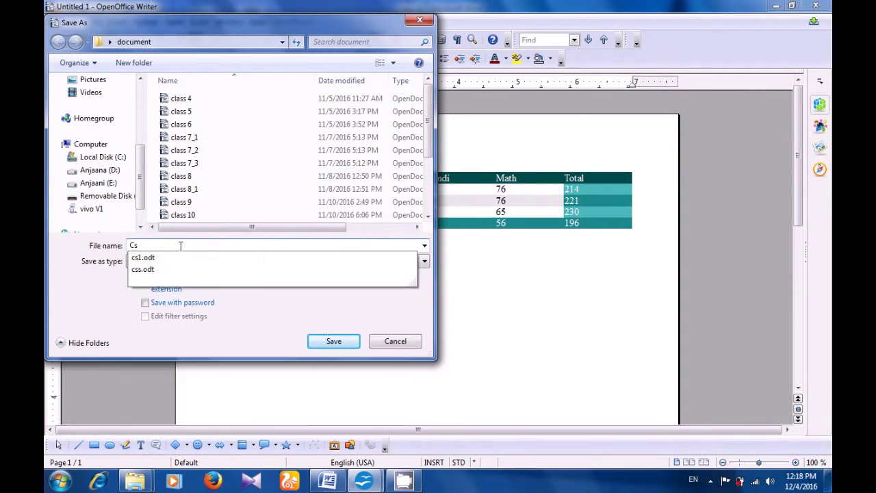
text(12)
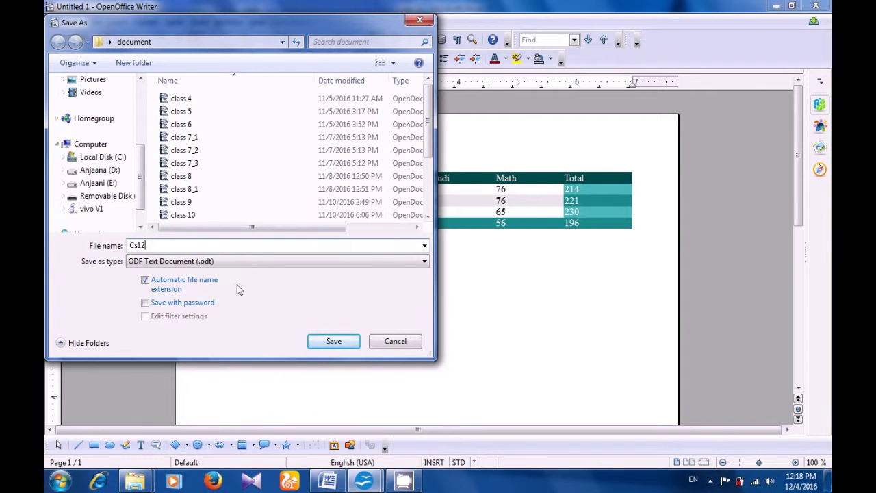
click(332, 343)
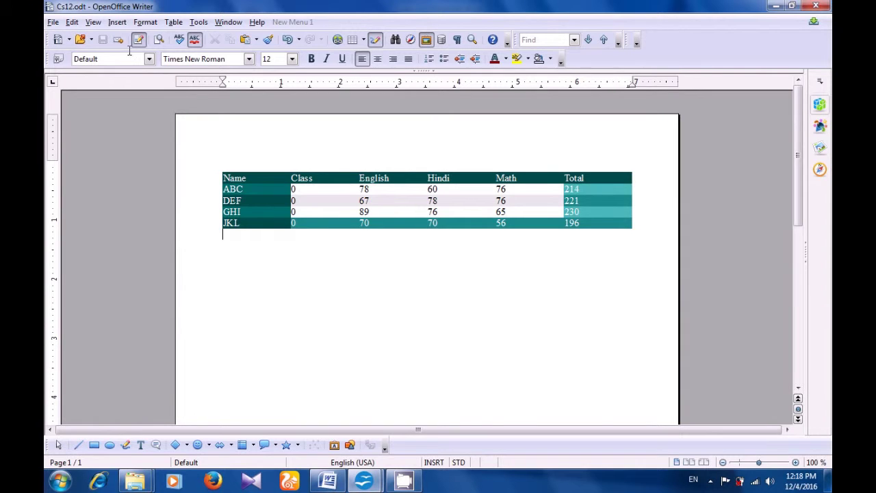
- Export the Cs12 document to PDF as Cs123 using the default PDF options
click(53, 22)
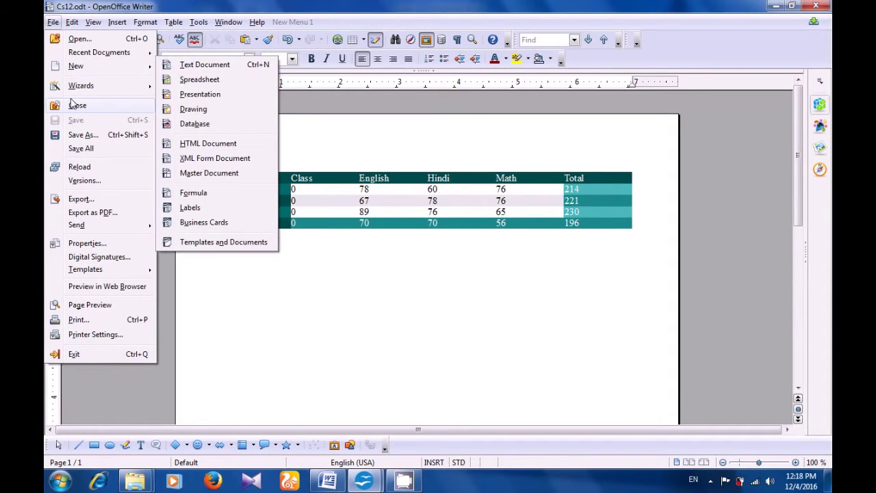
click(81, 199)
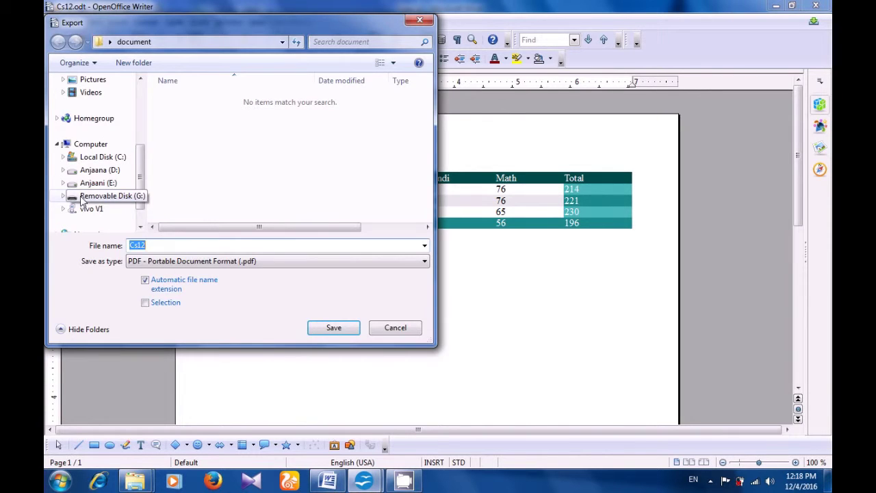
click(156, 245)
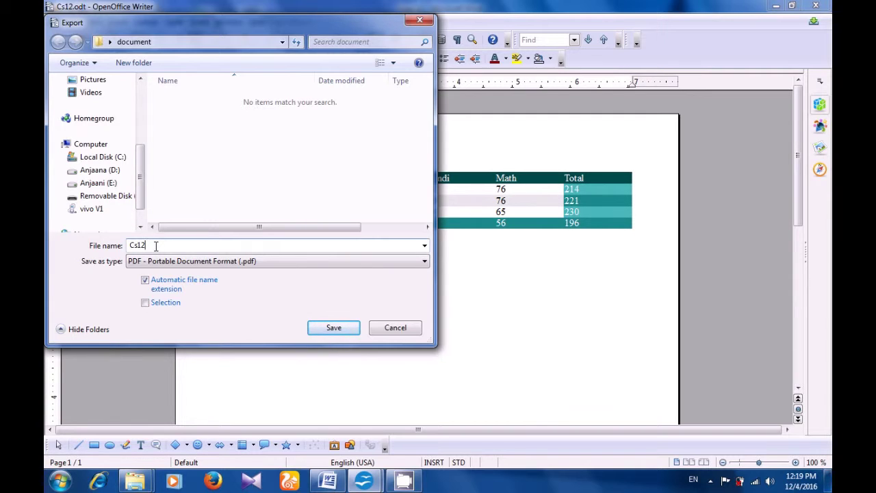
text(3)
click(334, 328)
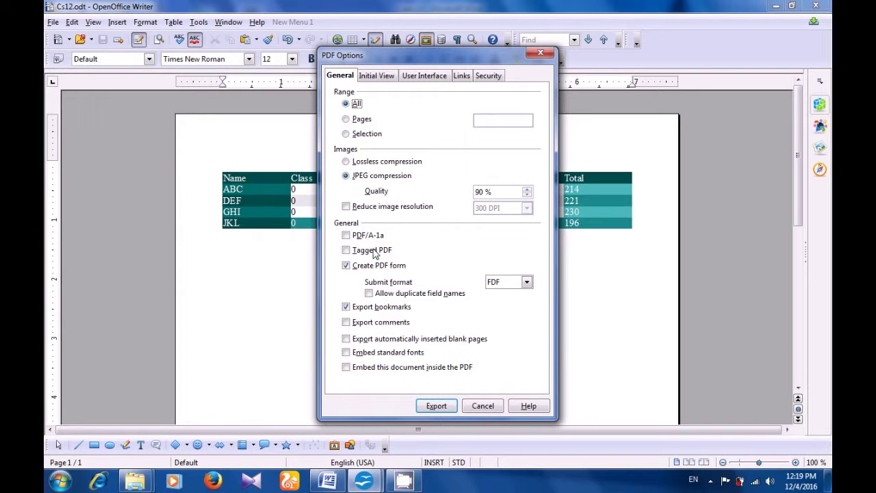
click(436, 406)
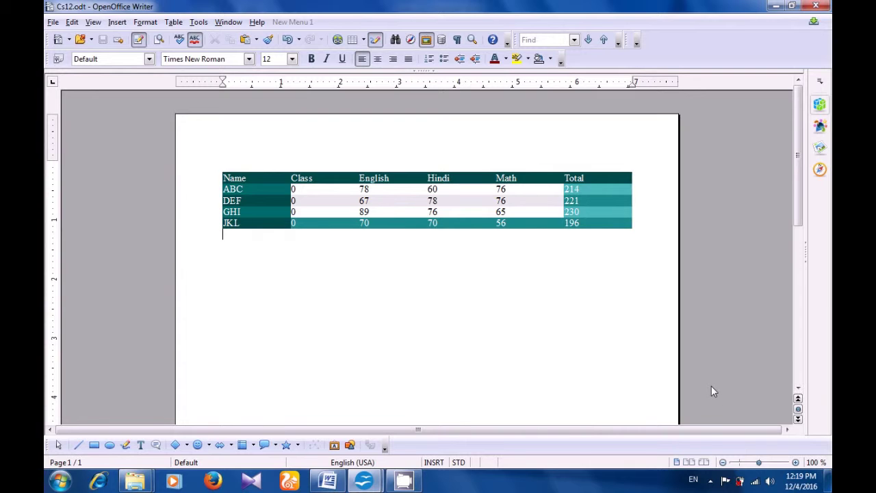
- Create a new blank text document, Untitled 1
click(710, 479)
click(65, 42)
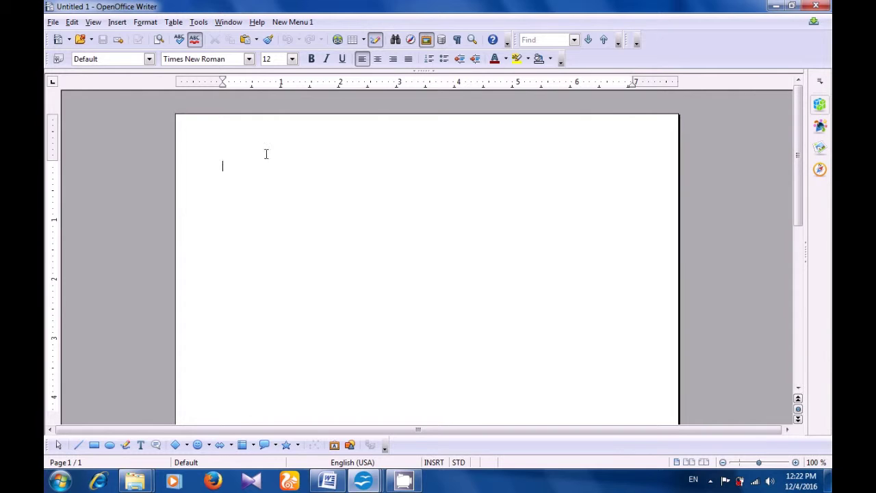
- Start a document hyperlink and browse into the document folder on the Desktop
click(336, 40)
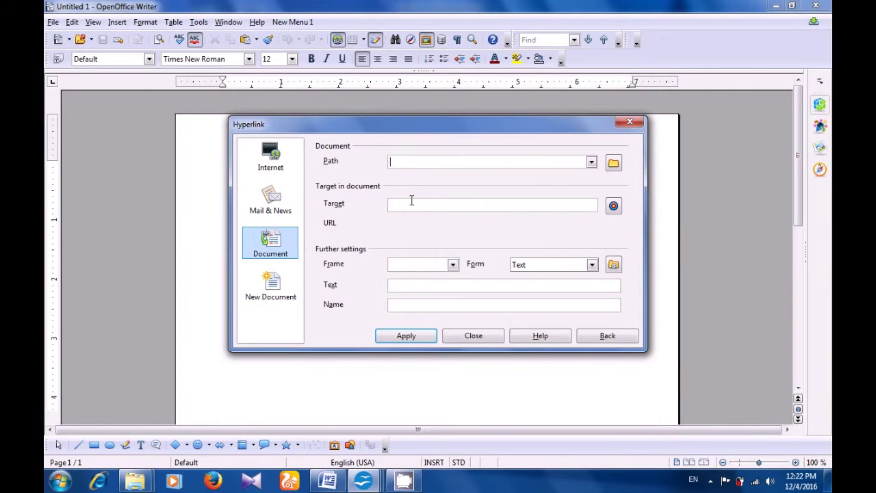
click(612, 164)
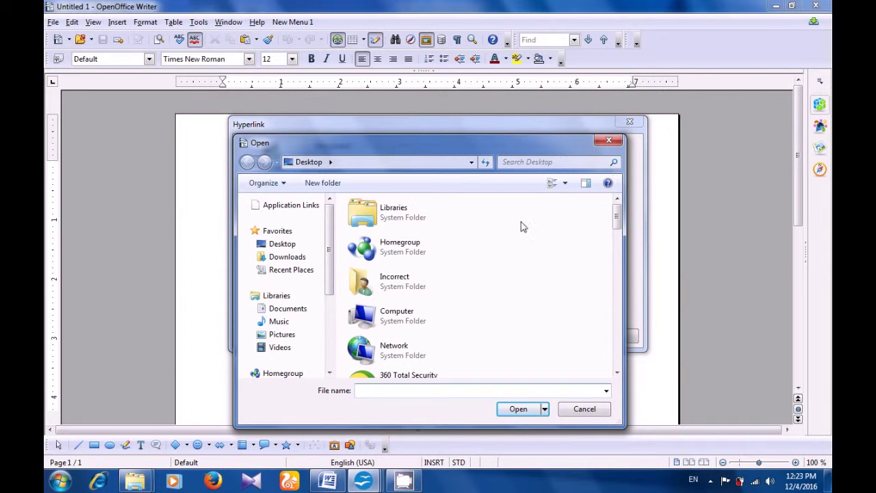
click(283, 246)
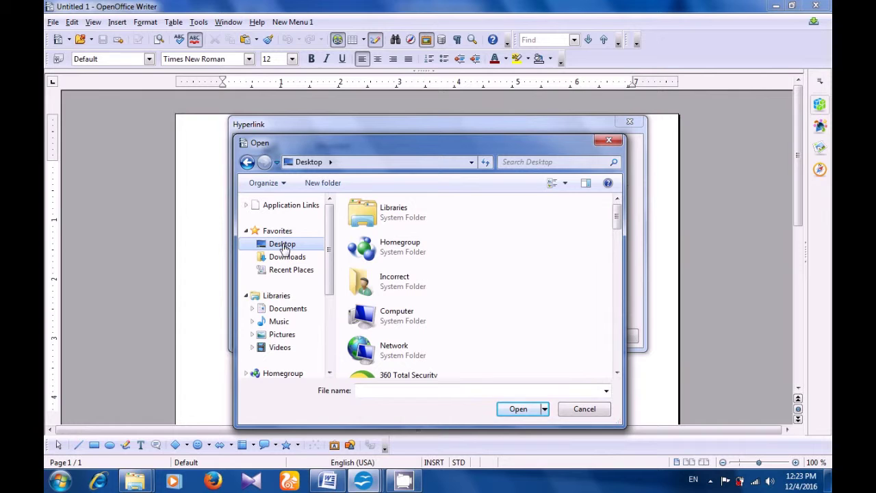
key(Tab)
key(Down)
key(Down)
key(Down)
key(Down)
key(Down)
key(Down)
key(Down)
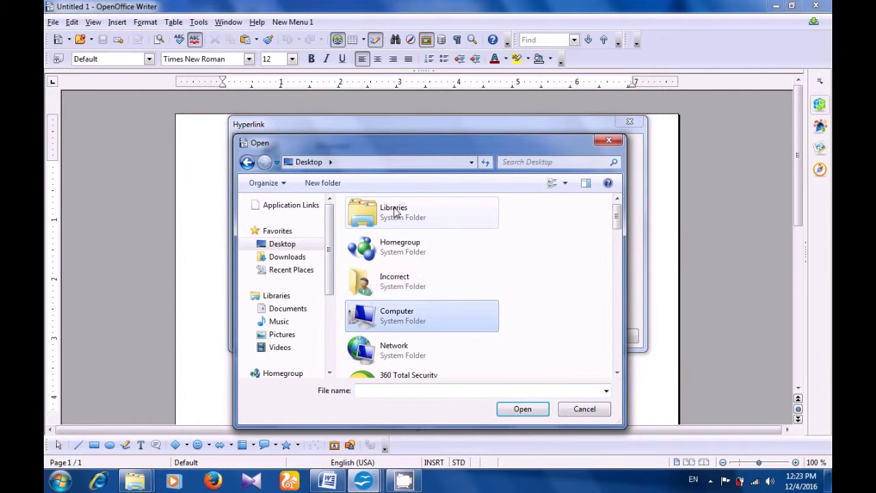
key(Down)
key(Down)
key(Down)
key(Down)
key(Down)
key(Down)
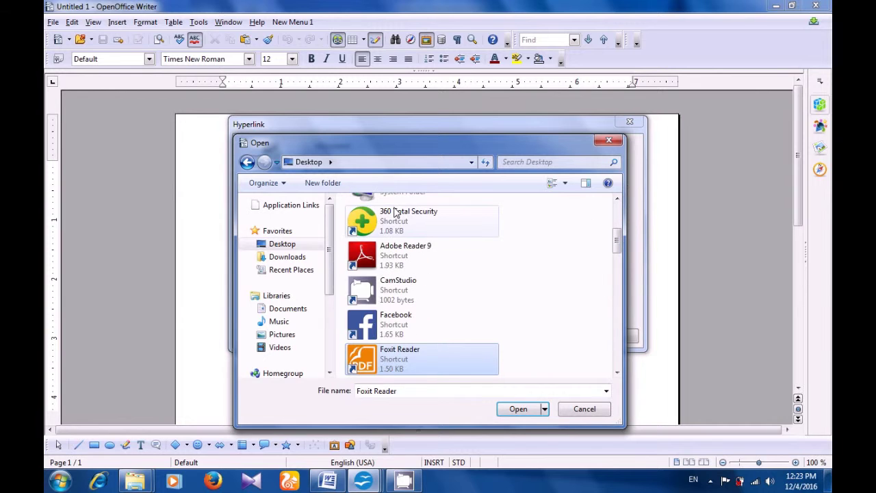
key(Down)
key(Down)
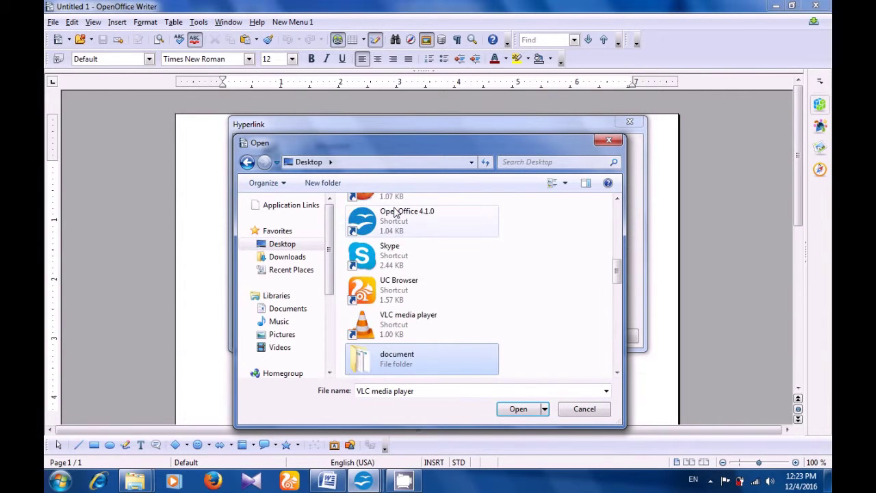
key(Down)
key(Up)
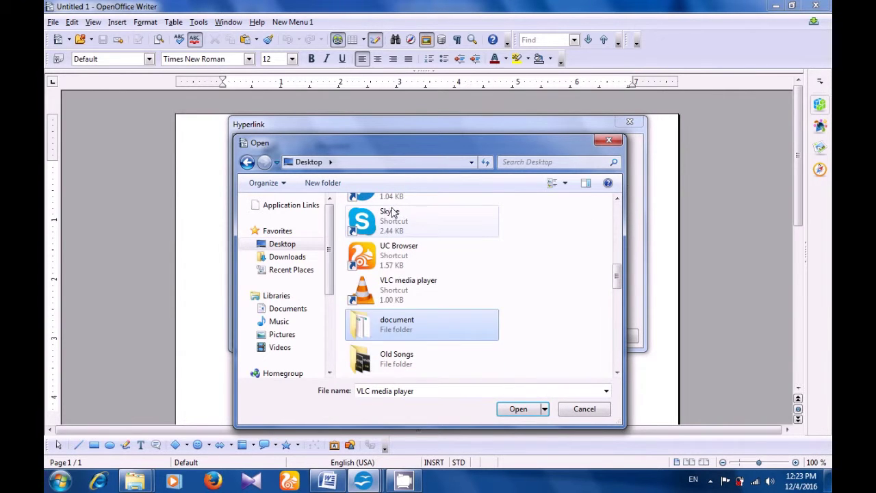
double_click(394, 327)
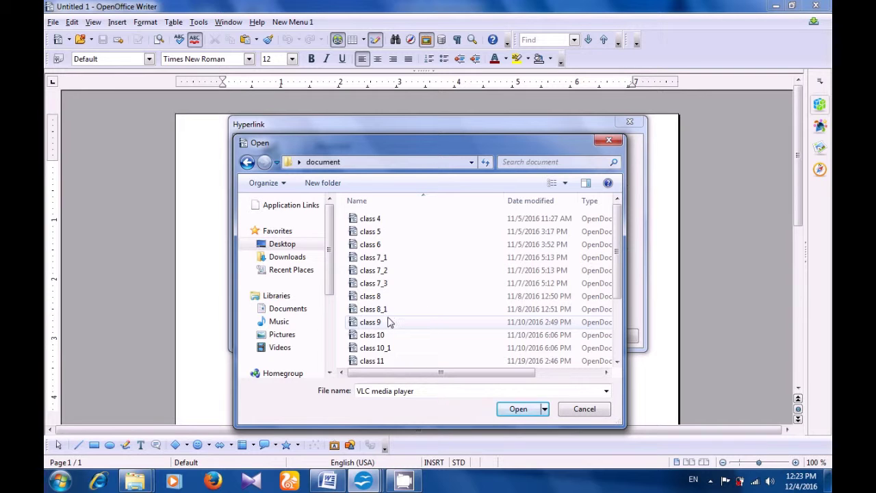
- Choose Cs123.pdf as the link target and insert the hyperlink into the page
click(388, 321)
key(Down)
key(Down)
key(Down)
key(Down)
key(Down)
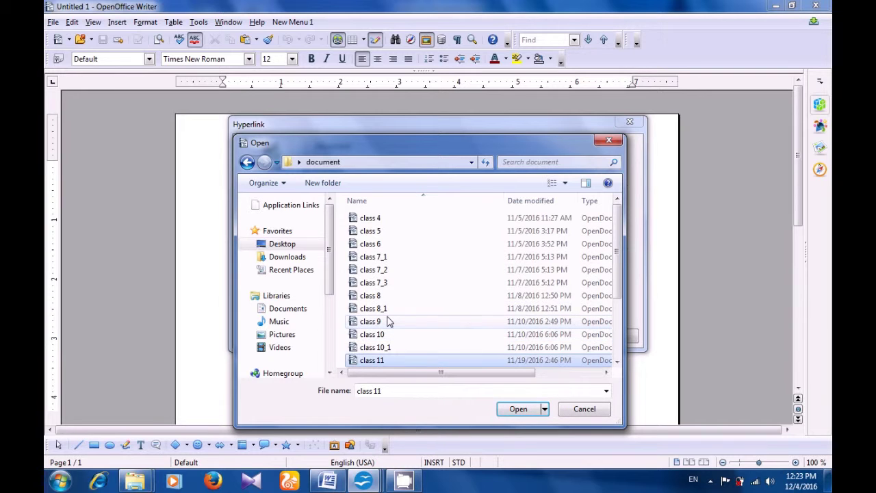
key(Down)
key(Down)
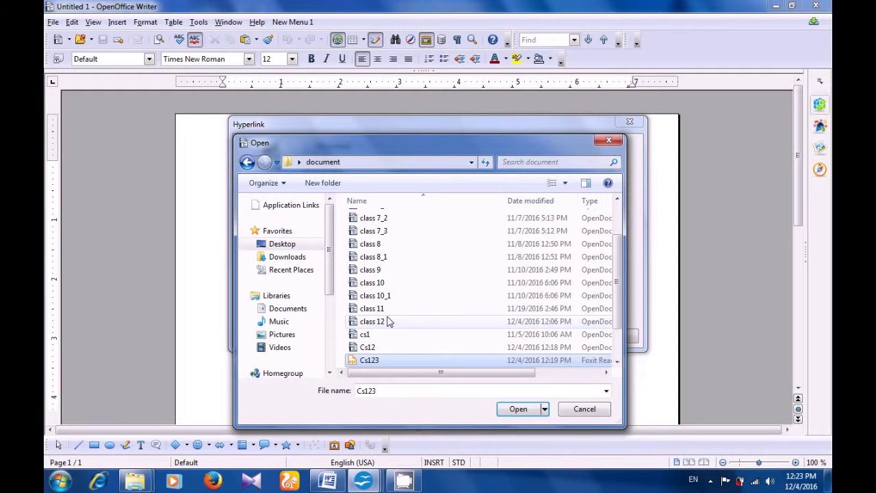
click(374, 364)
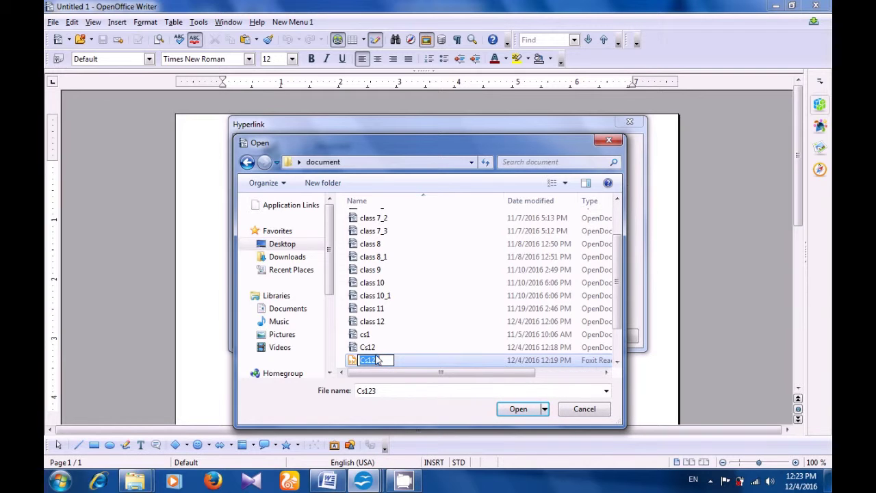
click(402, 368)
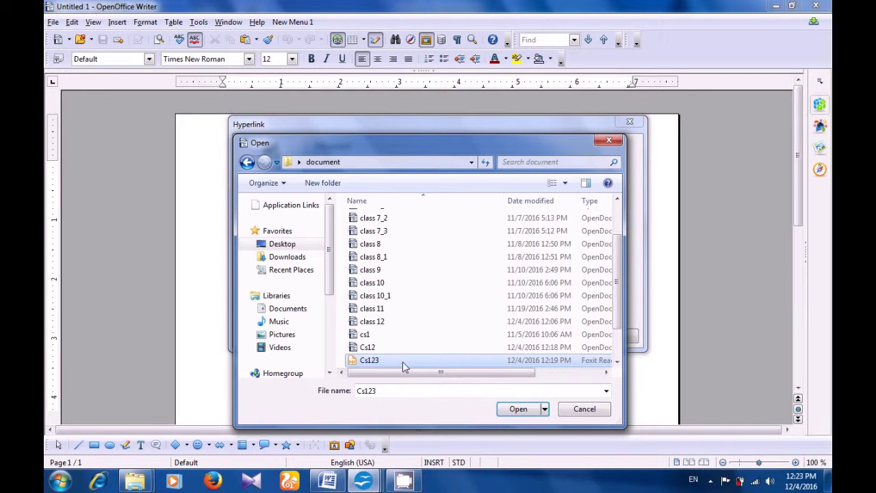
click(402, 361)
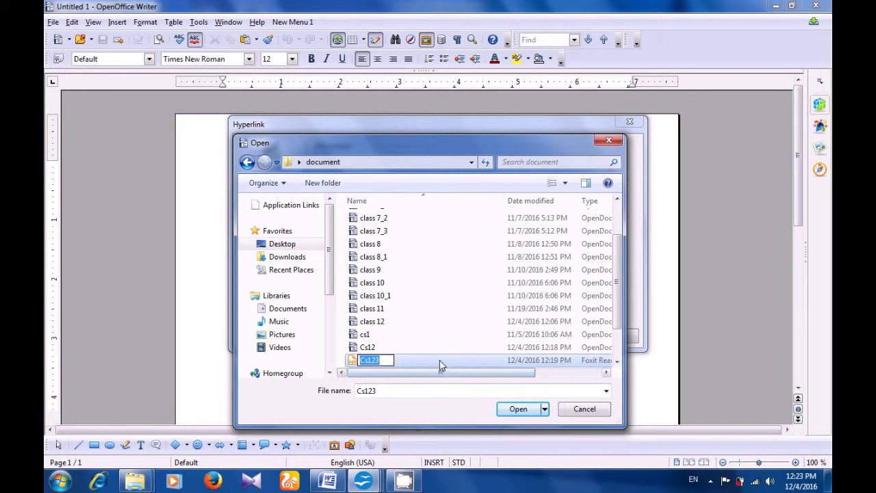
click(440, 365)
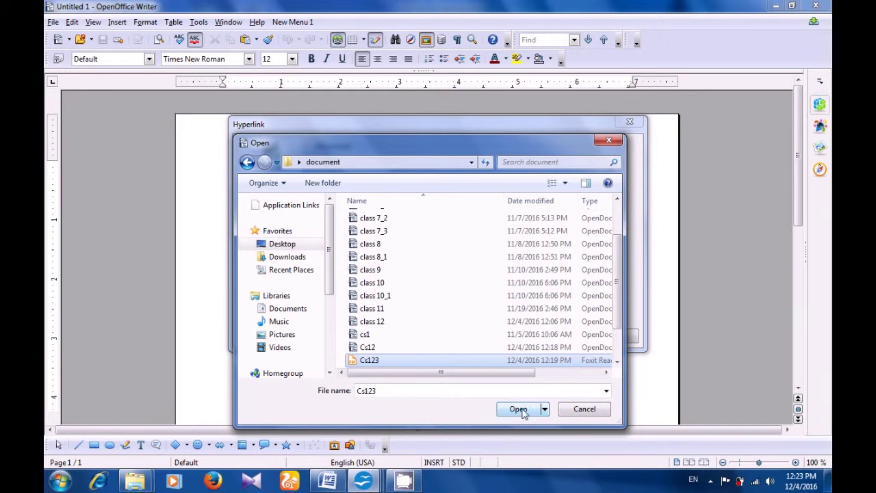
click(518, 409)
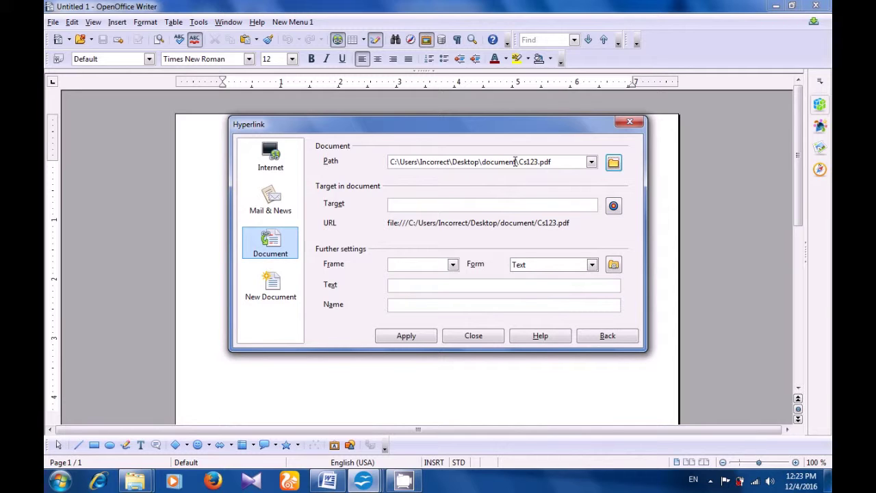
click(406, 338)
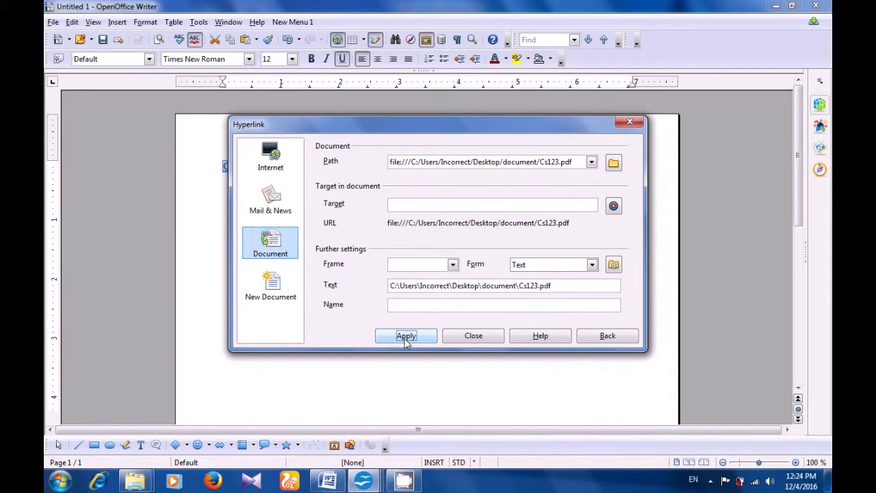
click(461, 336)
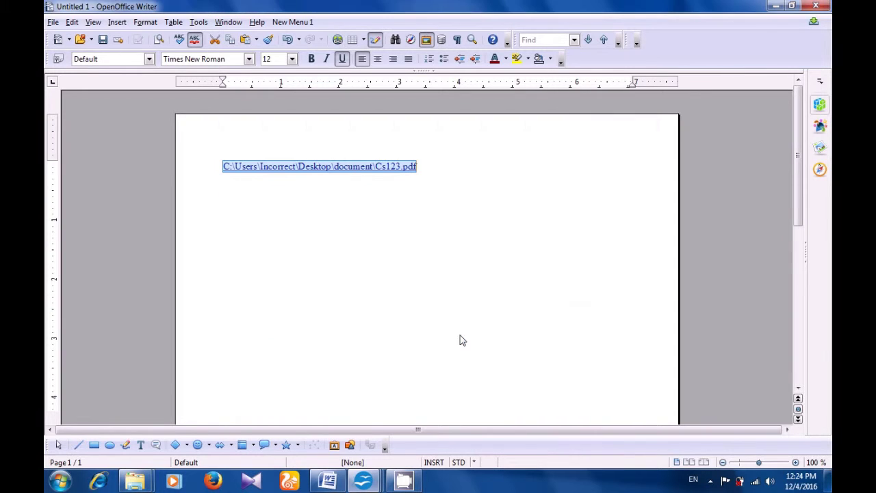
- Follow the Cs123.pdf hyperlink from its path text to launch the PDF
click(395, 279)
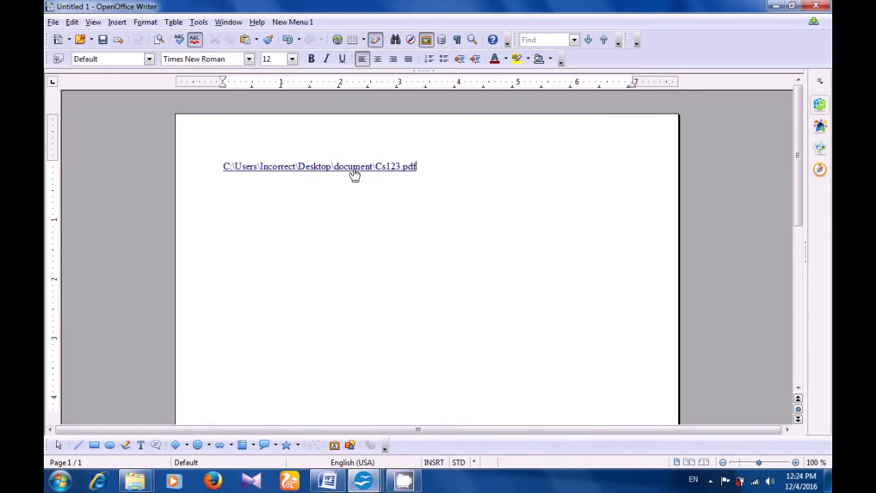
double_click(354, 167)
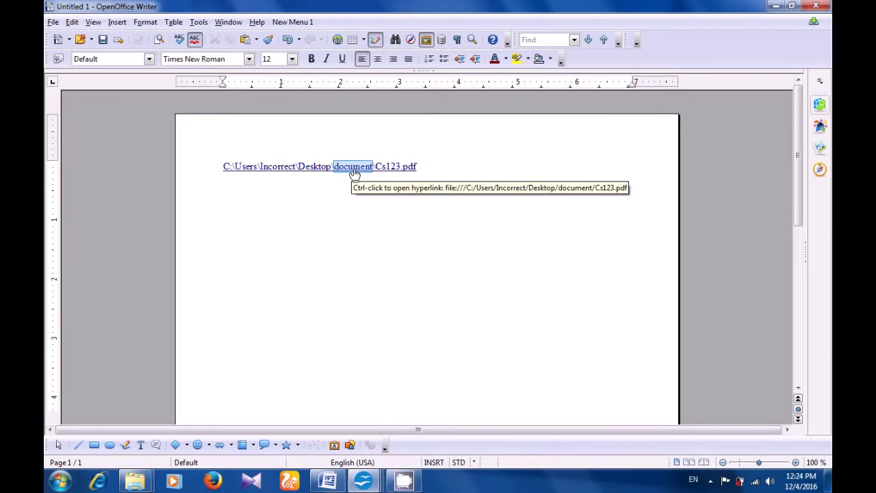
ctrl+click(354, 171)
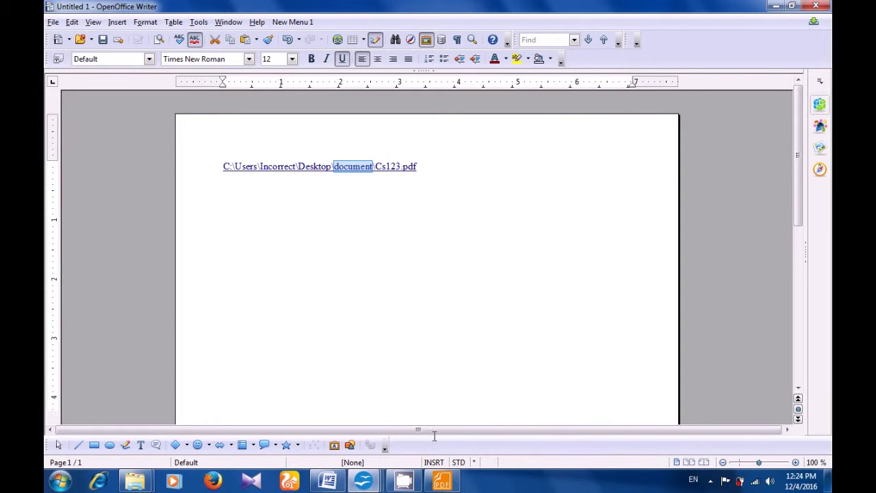
- View the marks table in Cs123.pdf in Foxit Reader, then close the reader
click(438, 481)
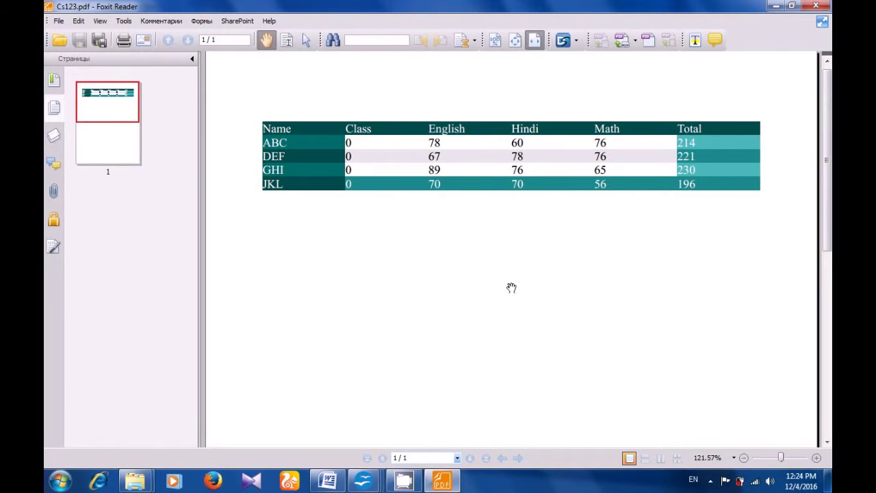
click(812, 7)
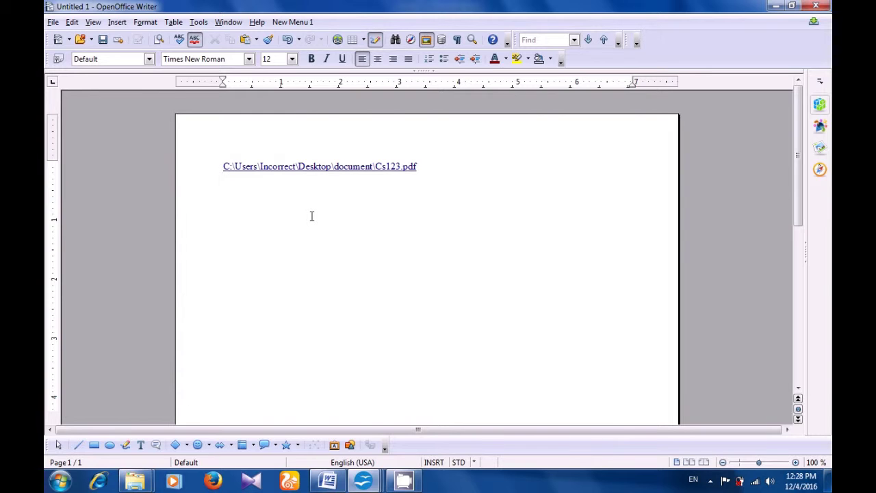
- Draw a Smiley Face symbol shape on the page below the hyperlink
click(208, 445)
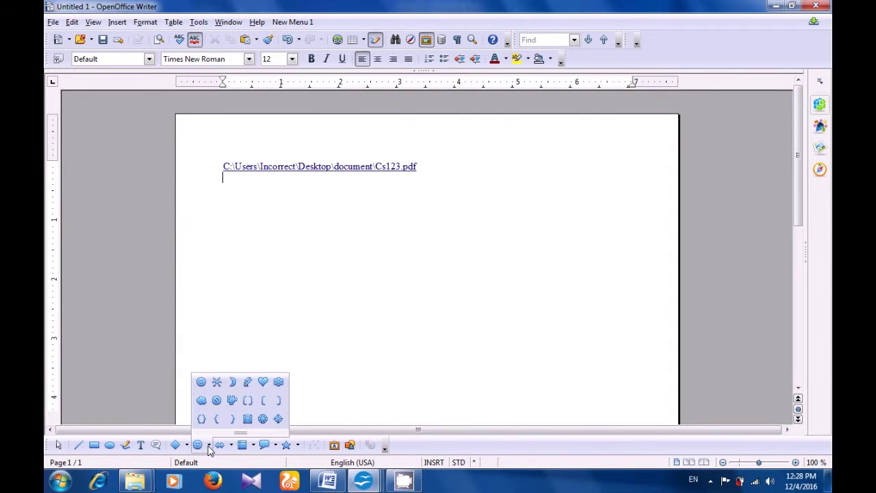
click(202, 383)
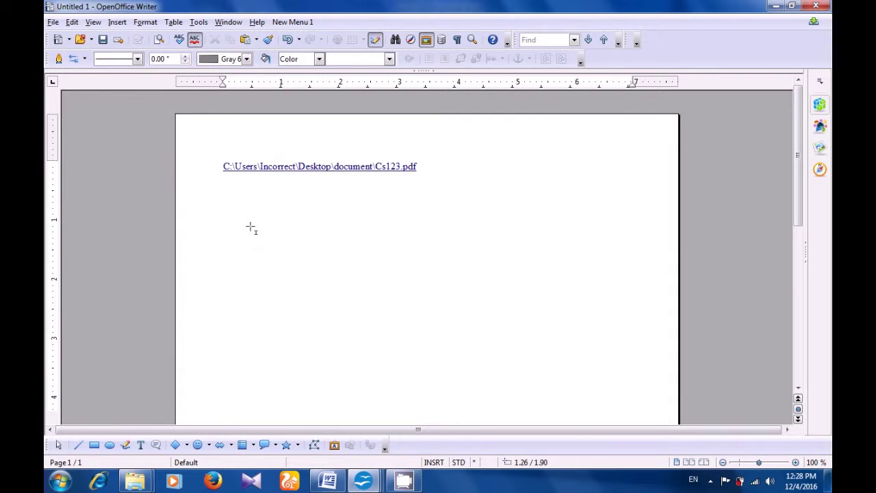
drag(284, 244, 388, 341)
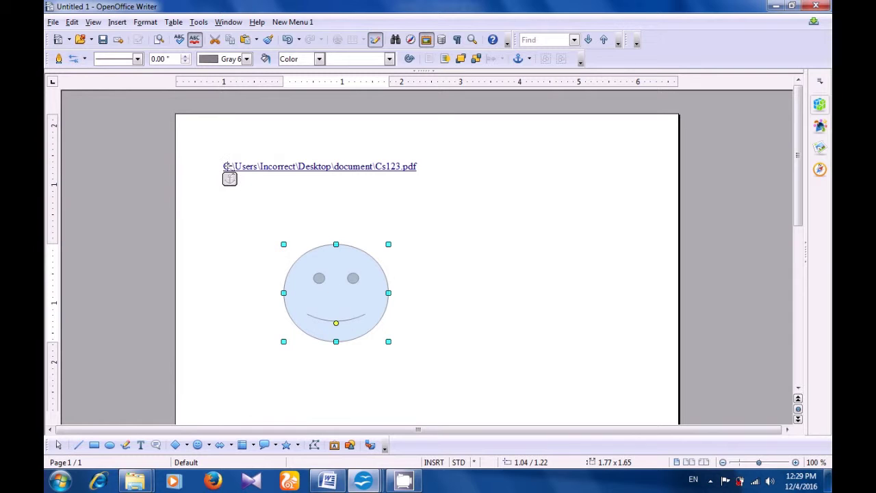
click(116, 22)
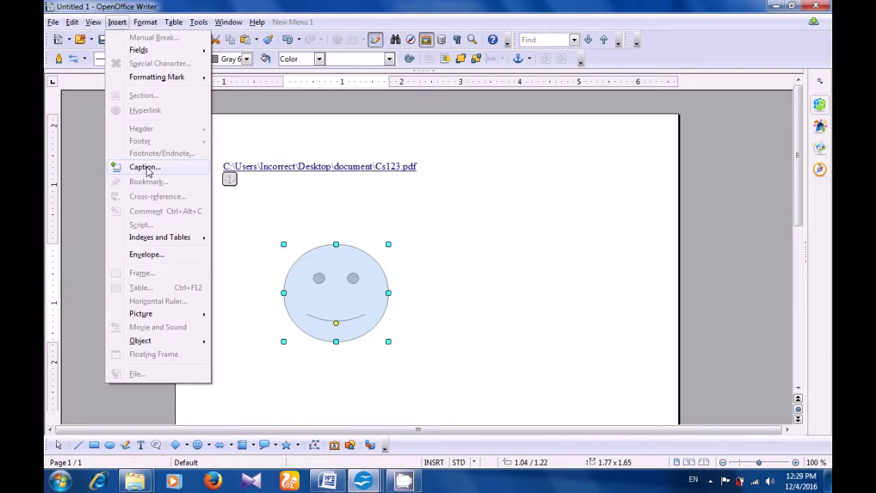
- Caption the smiley drawing 'Oval tool and curve tool is used to made this picture'
click(144, 167)
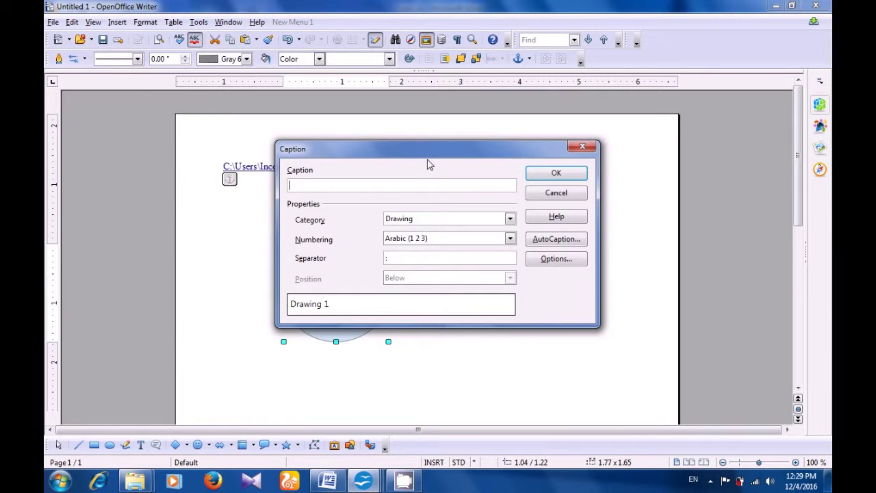
text(Line too)
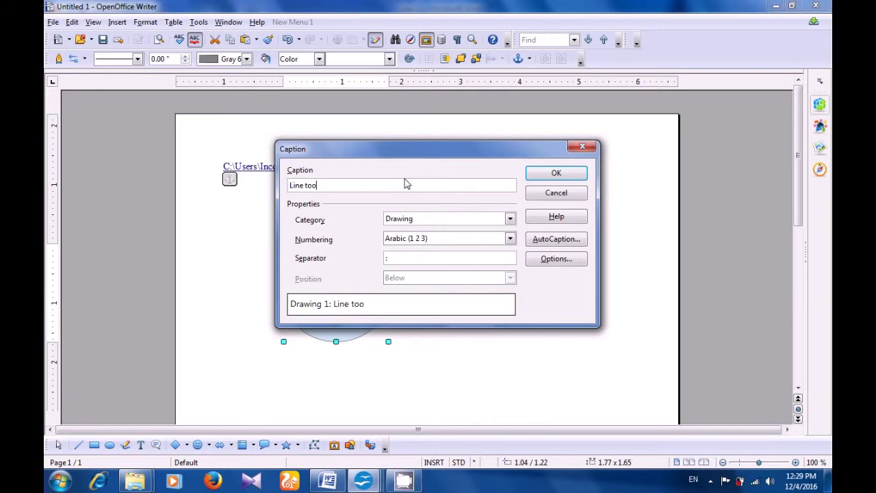
text(l and ovak)
key(BackSpace)
text(l)
key(BackSpace)
key(BackSpace)
key(BackSpace)
key(BackSpace)
key(BackSpace)
key(BackSpace)
key(BackSpace)
key(BackSpace)
key(BackSpace)
key(BackSpace)
key(BackSpace)
key(BackSpace)
key(BackSpace)
key(BackSpace)
key(BackSpace)
key(BackSpace)
key(BackSpace)
key(BackSpace)
text(Oval tool and)
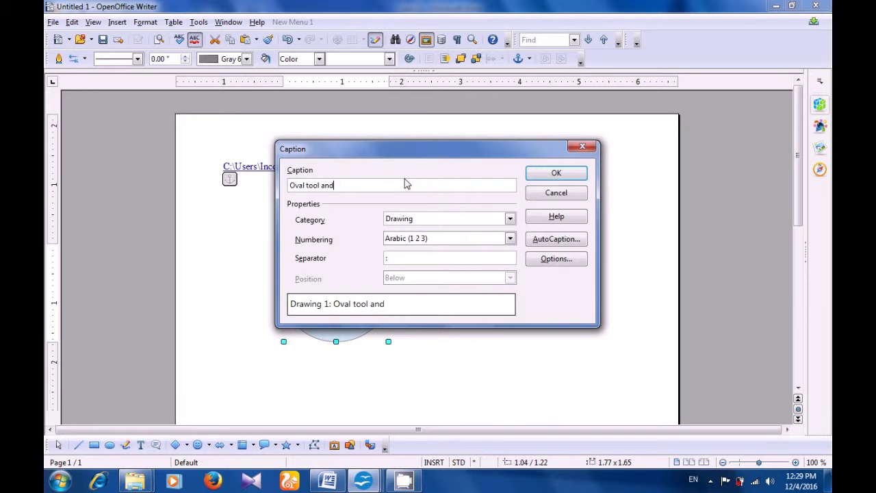
text( curve tool is use)
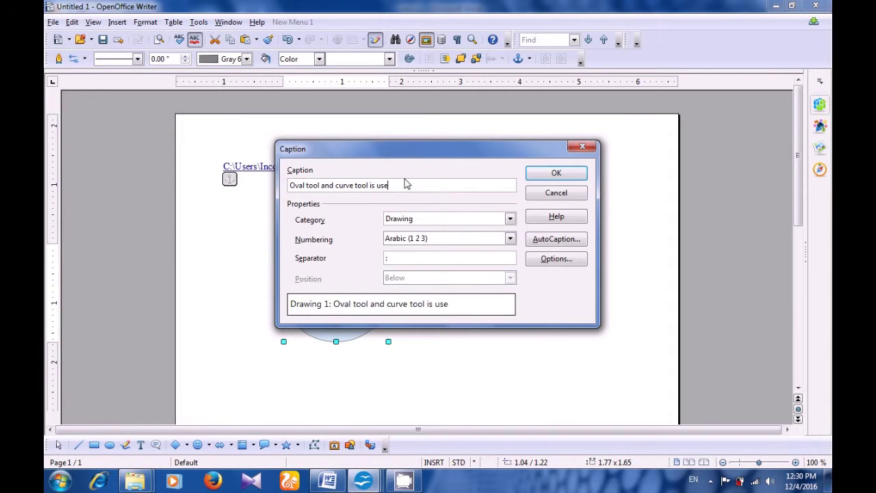
text(d tomke this pict)
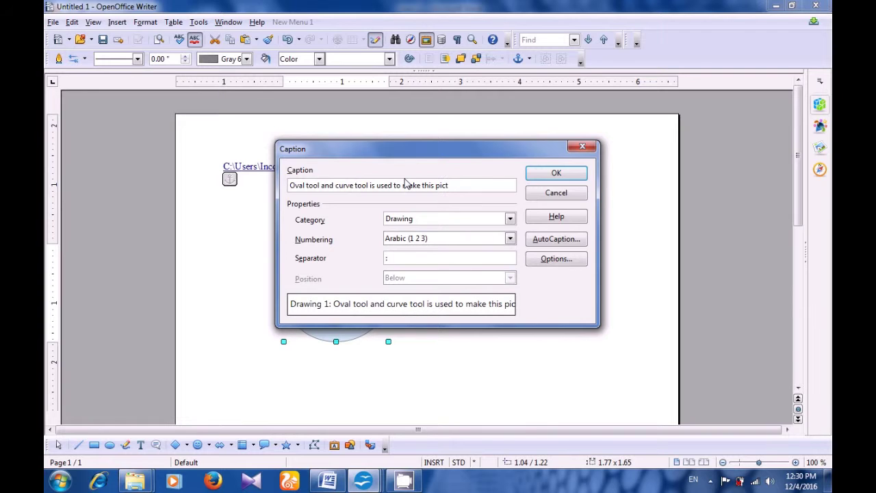
text(ure)
click(422, 185)
key(BackSpace)
key(BackSpace)
text(de)
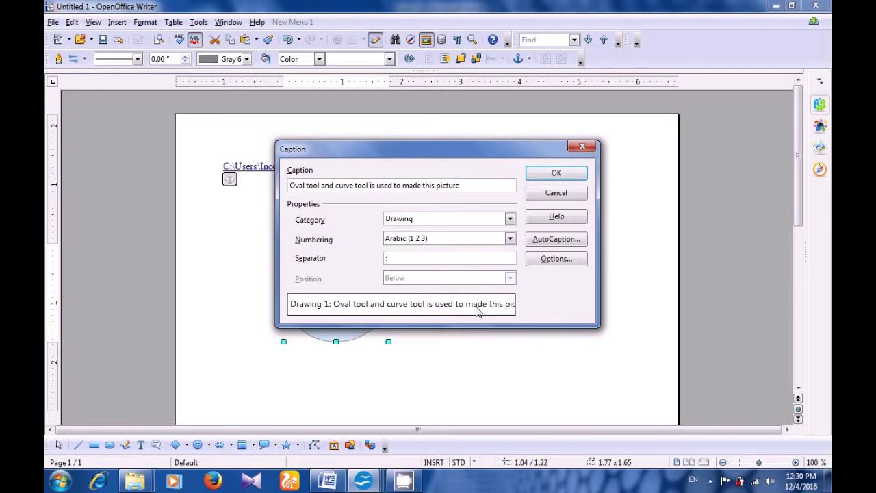
click(535, 176)
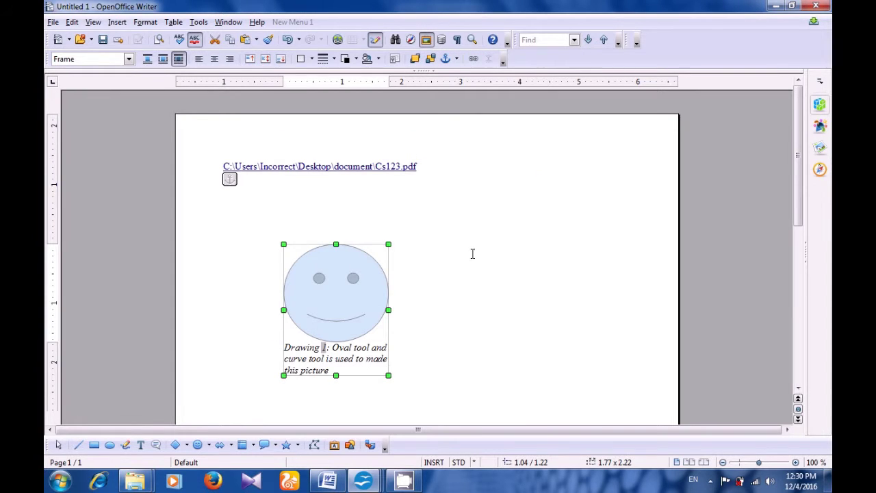
- Deselect the captioned smiley and create a second blank document, Untitled 2
click(438, 293)
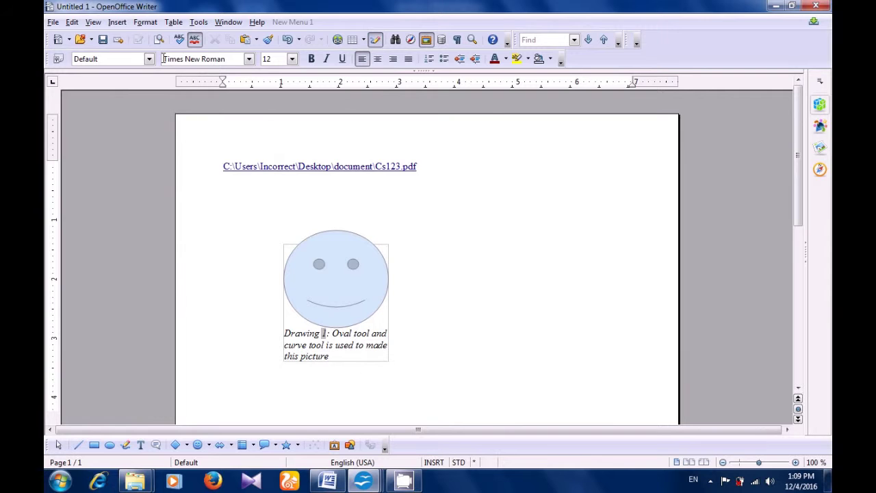
click(59, 40)
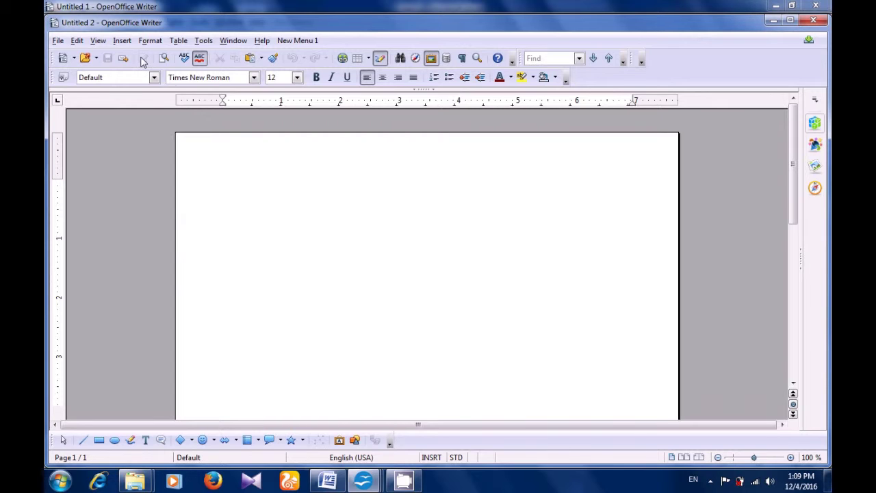
- Open the Envelope dialog from the Insert menu
click(123, 41)
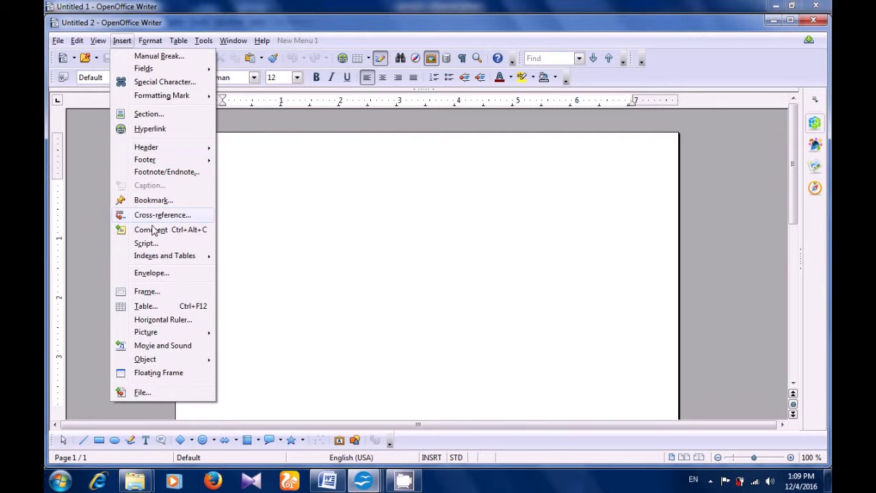
click(151, 273)
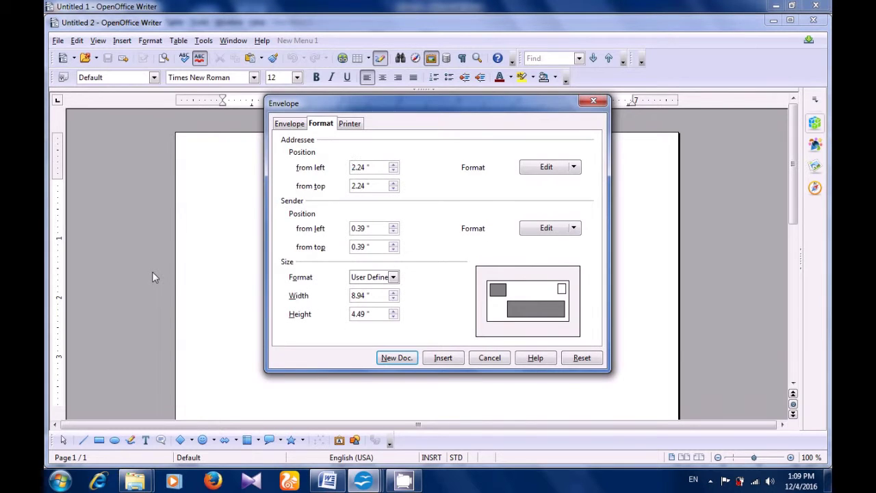
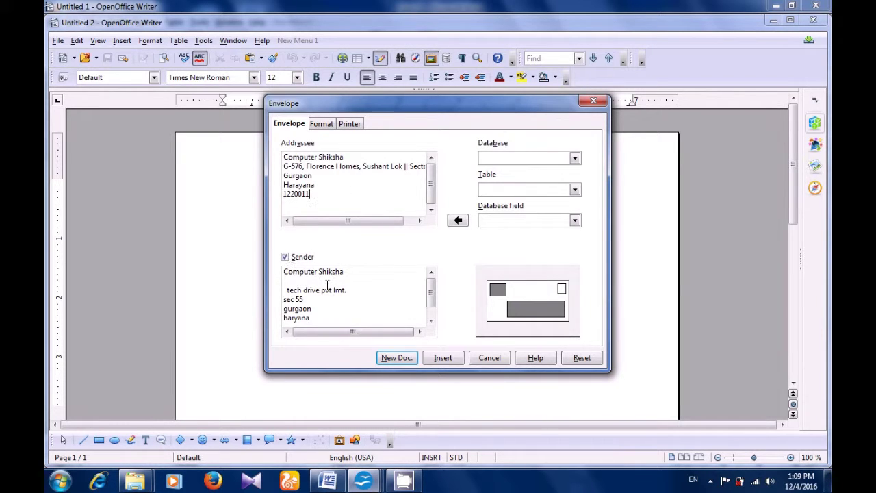
- Adjust the addressee and sender block positions on the envelope
click(320, 319)
click(325, 126)
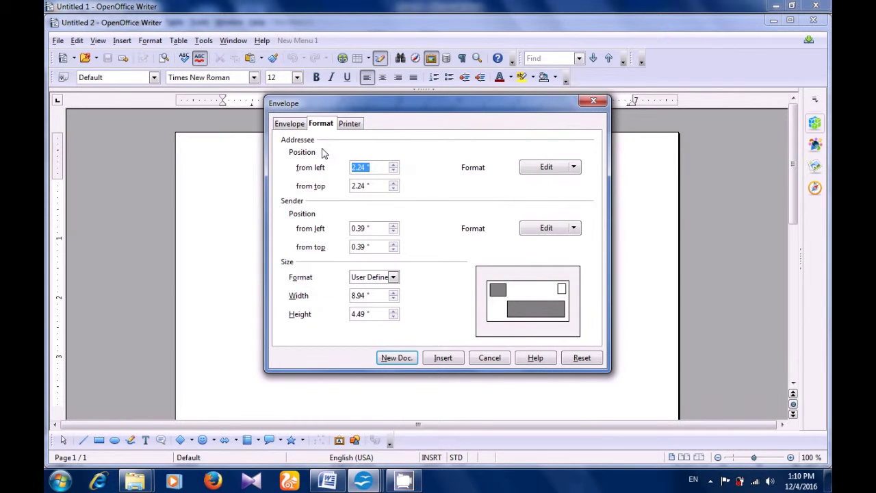
click(394, 165)
click(393, 164)
click(394, 188)
click(394, 188)
click(394, 182)
click(394, 171)
click(393, 170)
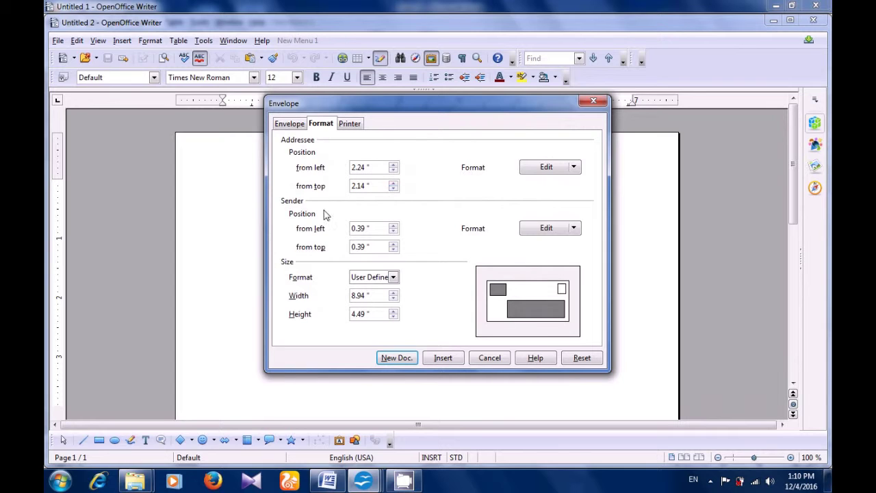
click(393, 225)
click(393, 225)
click(393, 231)
click(394, 231)
- Size the envelope as #11 Envelope, 10.38" by 4.50", and insert it into the document
click(394, 293)
click(393, 293)
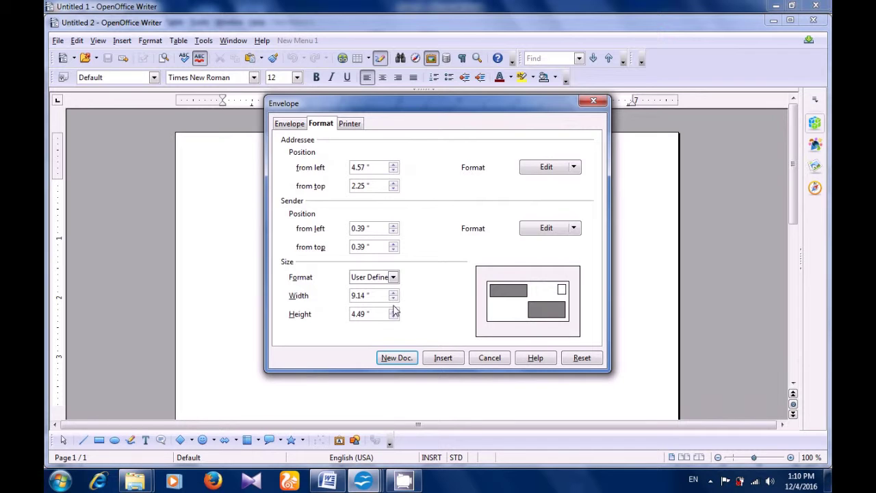
click(394, 298)
click(394, 299)
click(393, 298)
click(394, 298)
click(393, 299)
click(393, 299)
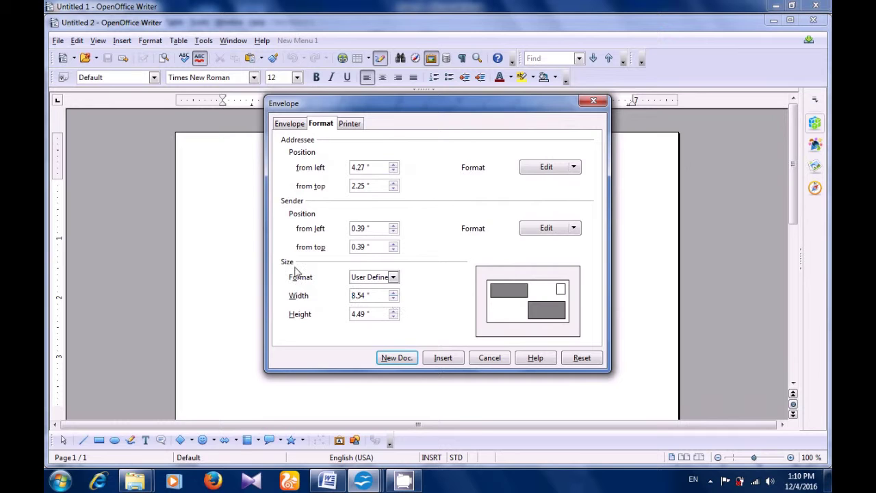
click(392, 278)
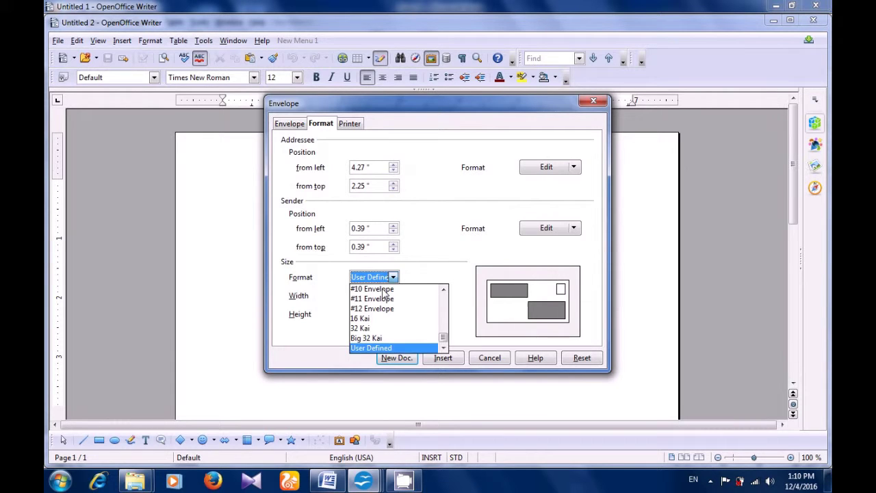
click(379, 338)
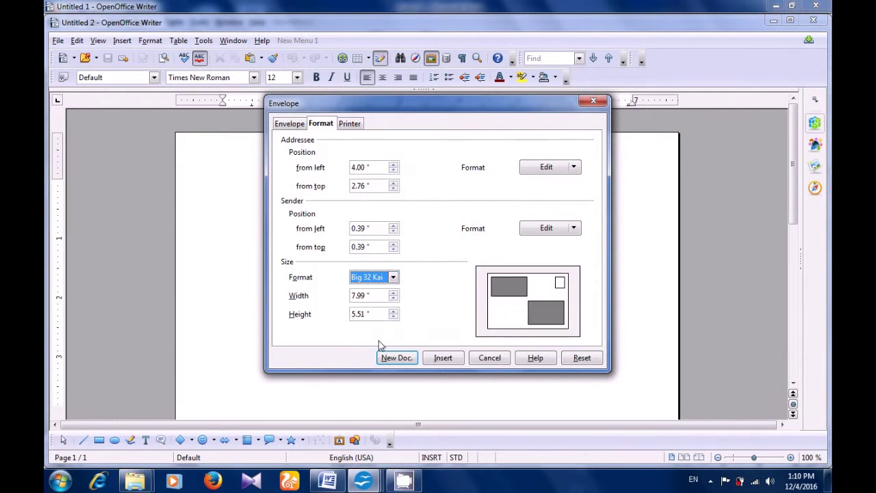
click(393, 278)
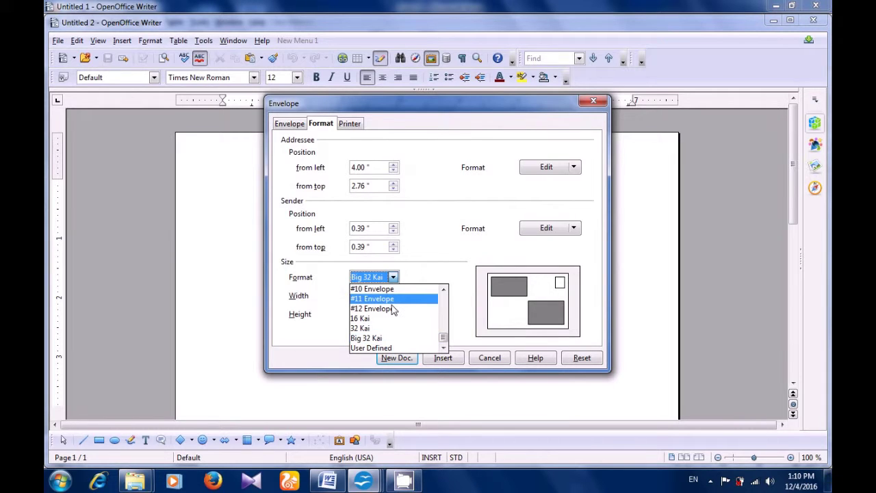
click(392, 306)
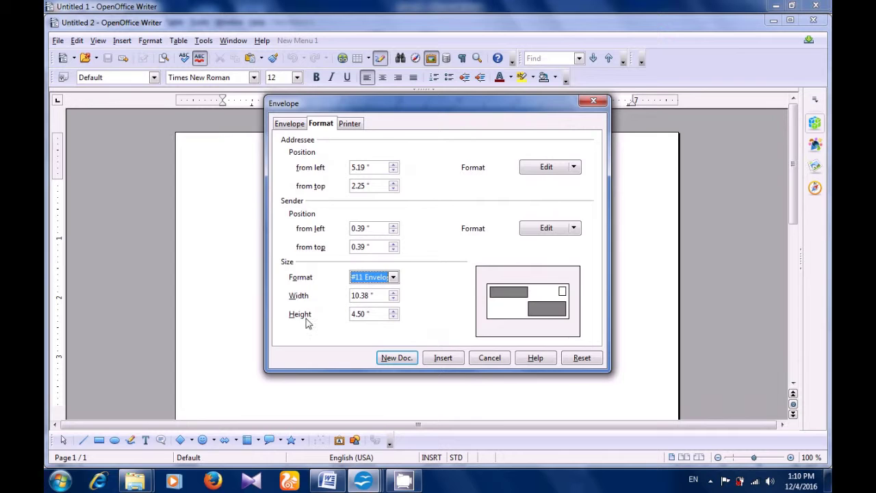
click(393, 311)
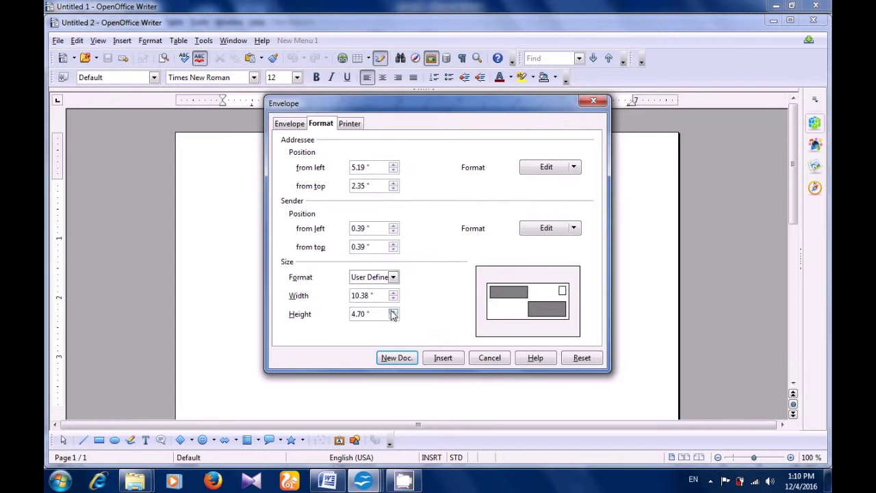
click(393, 317)
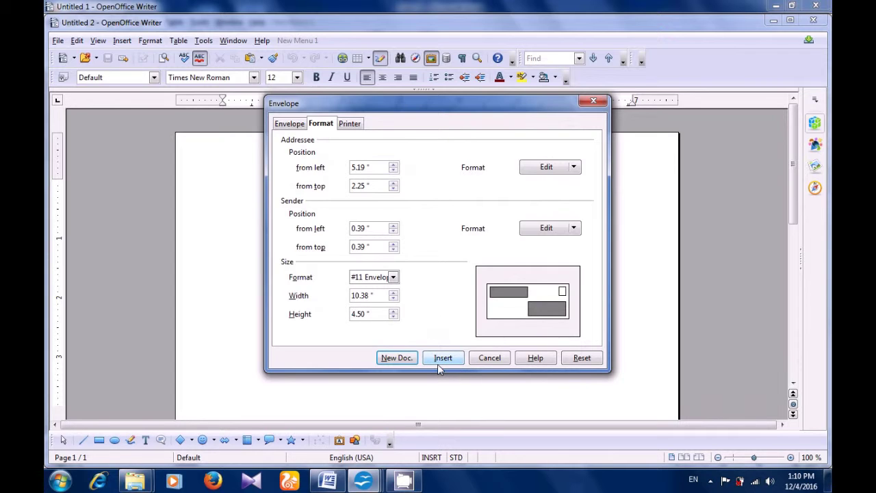
click(438, 363)
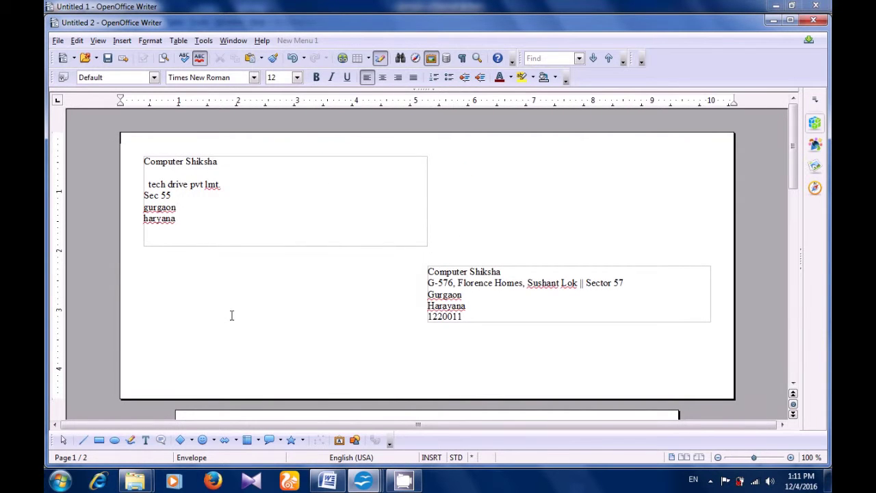
- Scroll through the inserted envelope page to inspect it
scroll(323, 294, down, 5)
scroll(325, 293, down, 2)
scroll(323, 292, up, 2)
scroll(323, 293, up, 5)
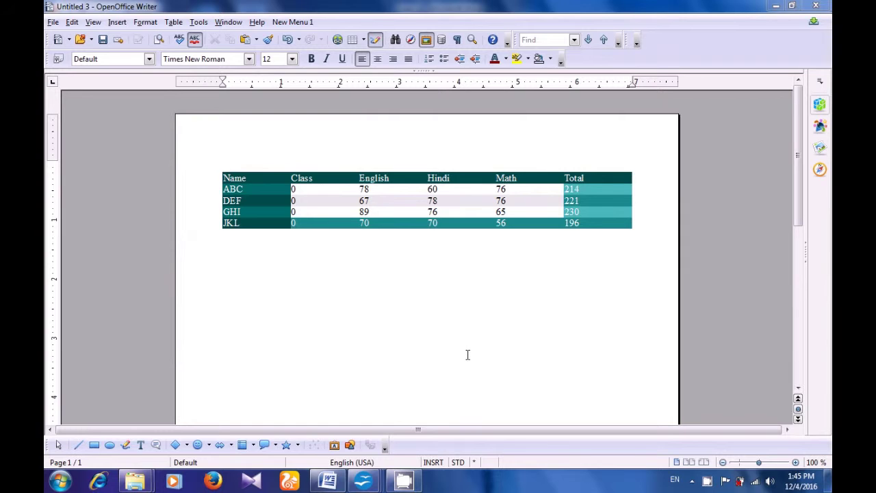
- Launch the Mail Merge Wizard from Tools, using the current document as a Letter
click(199, 23)
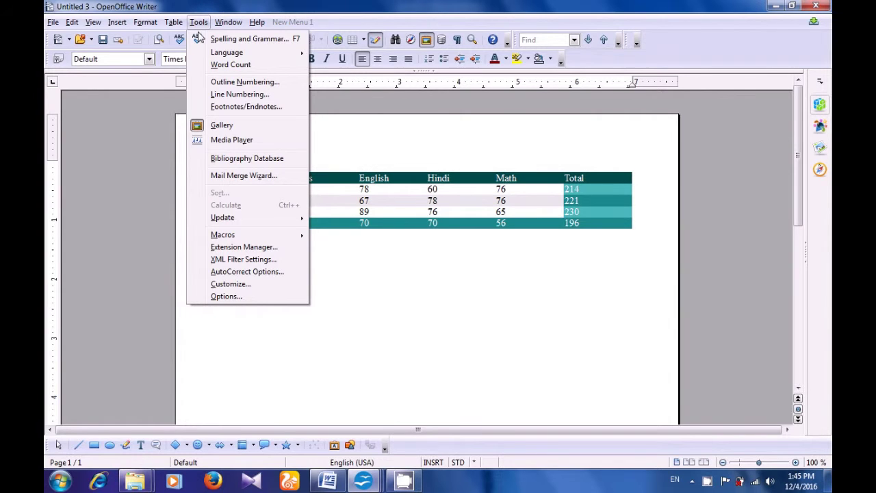
click(212, 175)
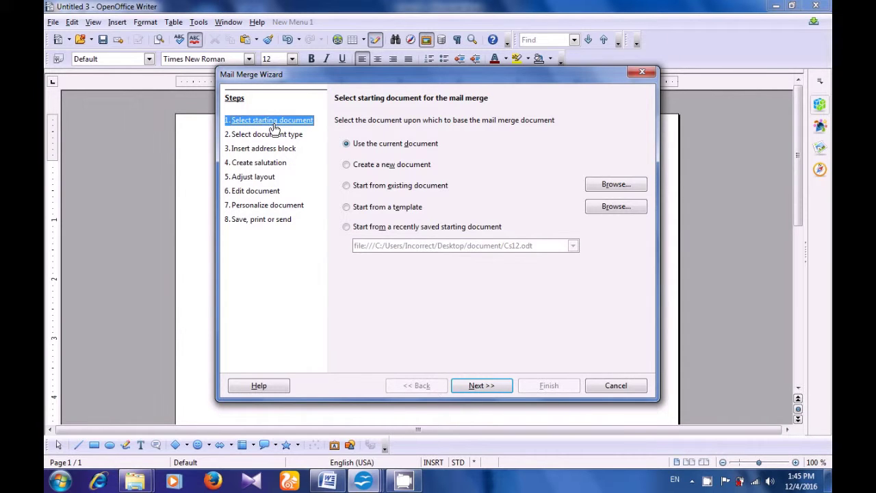
click(346, 145)
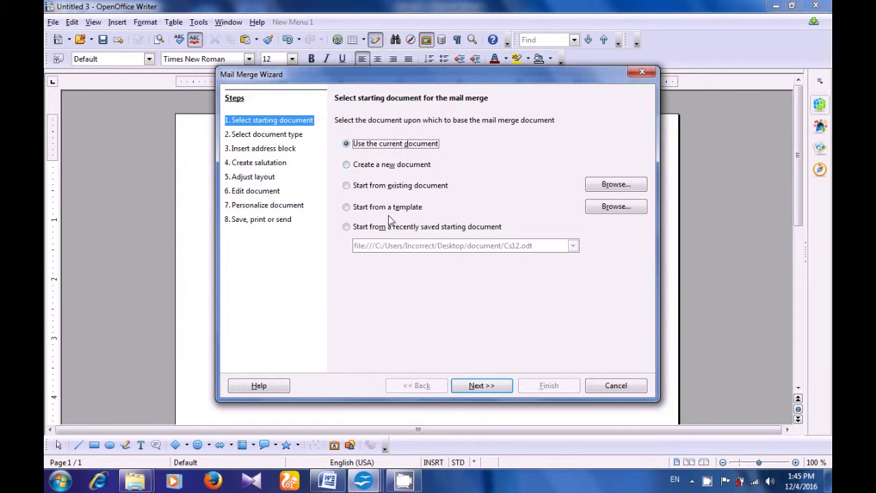
click(479, 387)
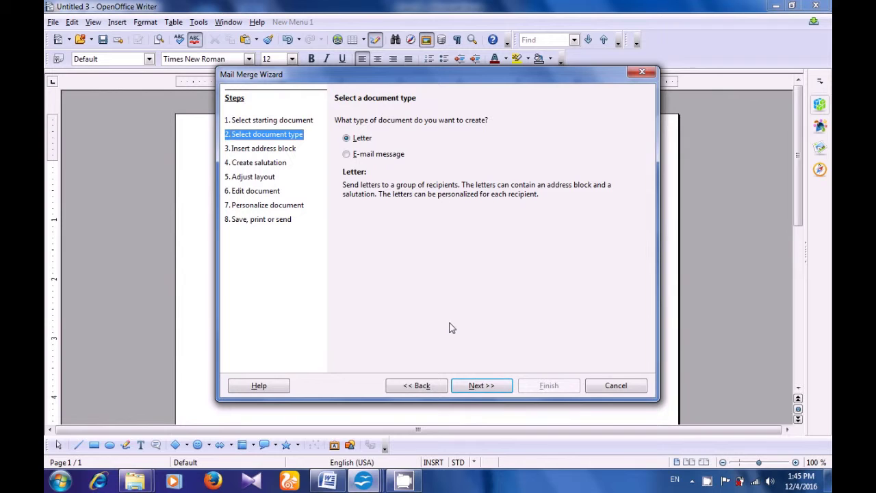
click(348, 140)
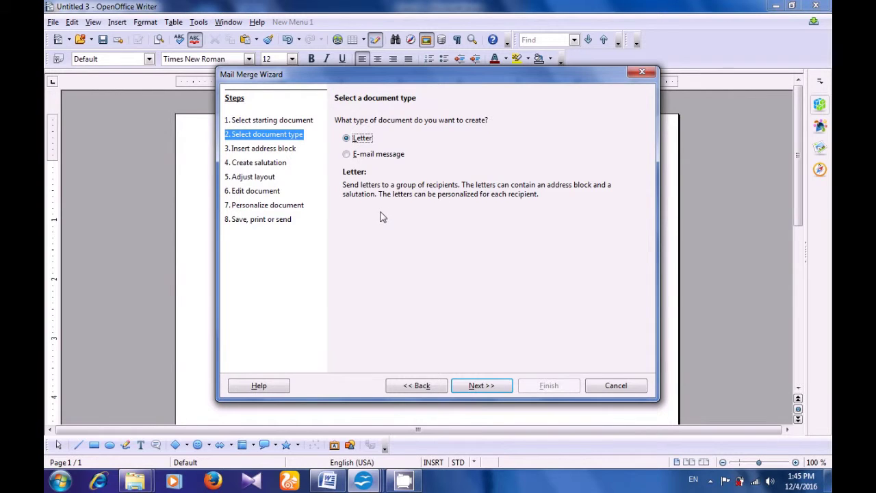
click(479, 386)
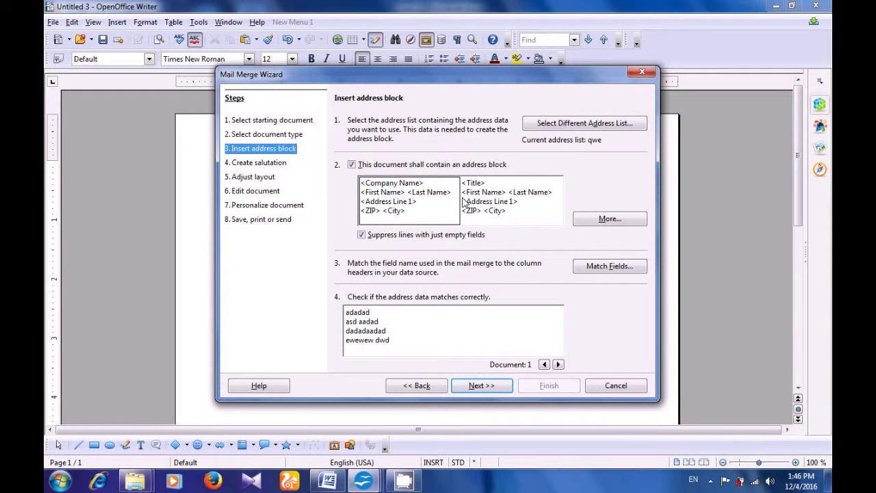
- Choose a different address list and start creating a new one
click(550, 123)
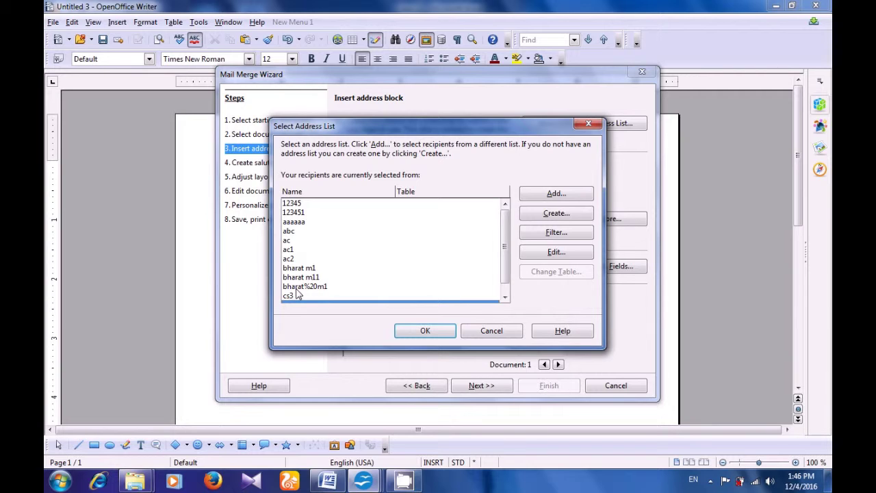
click(528, 217)
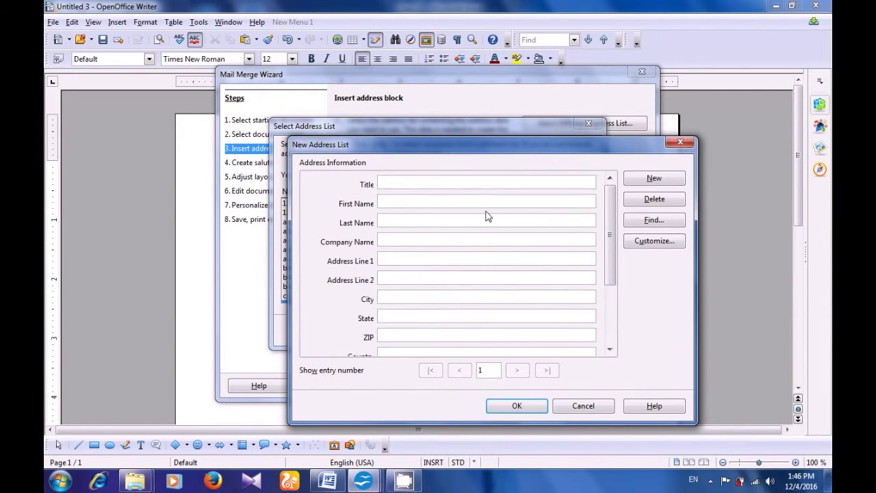
- Enter the recipient's title, name, company and street address lines
text(CS)
click(470, 202)
text(Computer)
click(470, 218)
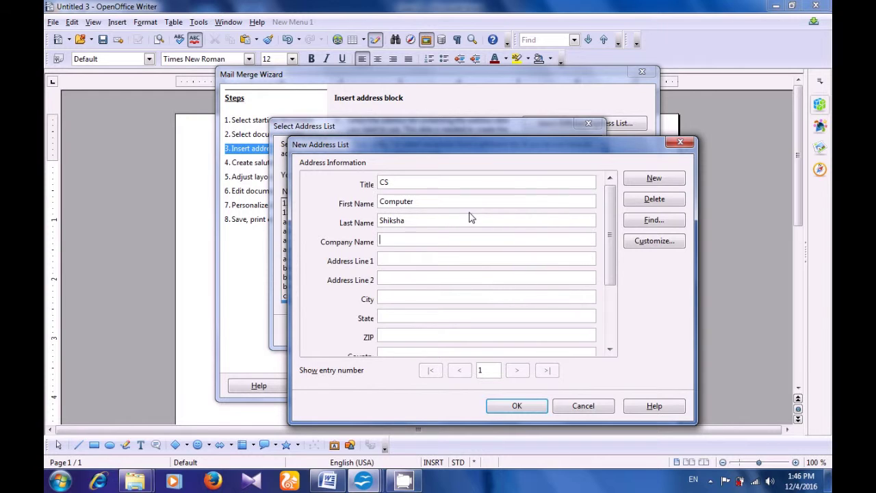
key(BackSpace)
key(BackSpace)
key(BackSpace)
key(BackSpace)
key(BackSpace)
key(Tab)
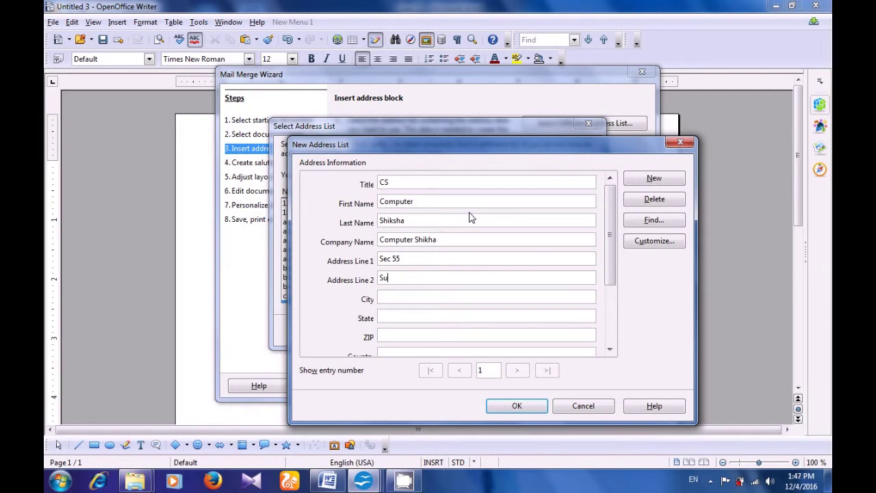
- Fill in the recipient's state, ZIP, country, phone, e-mail and gender Male, and confirm
key(Tab)
text(HAry)
key(BackSpace)
key(BackSpace)
key(BackSpace)
text(arayana)
key(Tab)
text(122002)
key(Tab)
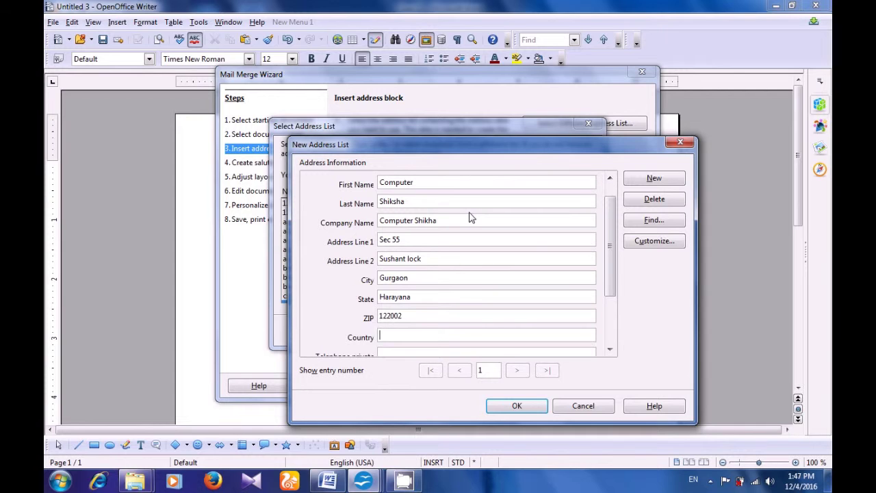
text(India)
key(Tab)
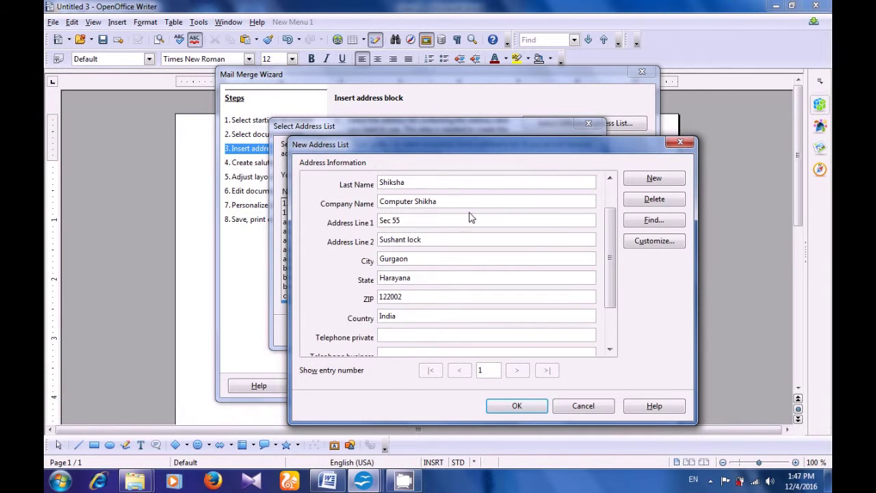
text(123455677)
key(Tab)
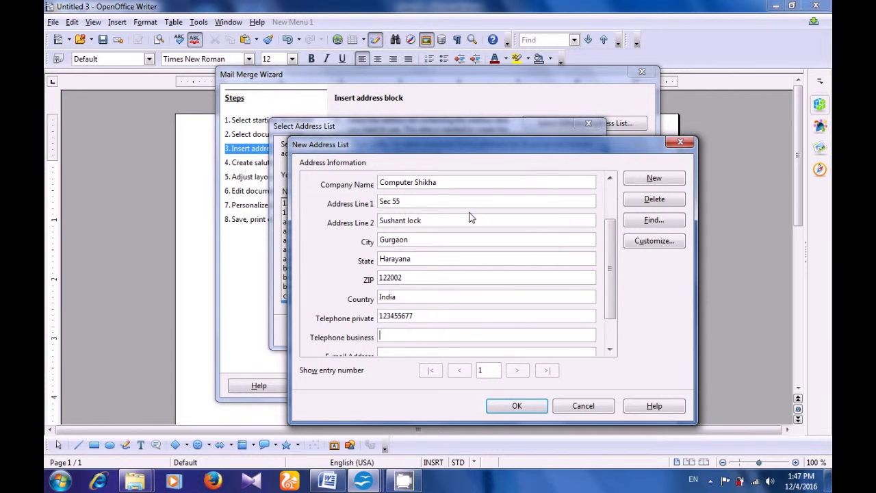
key(Tab)
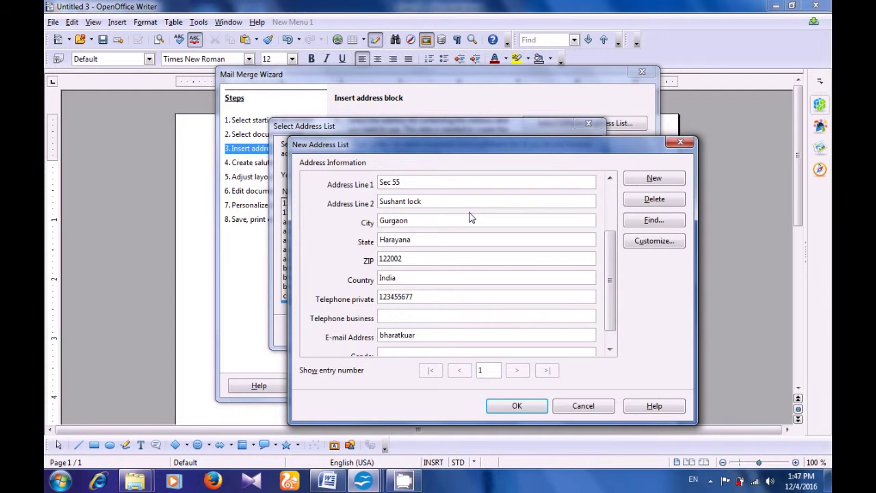
key(Tab)
text(Male)
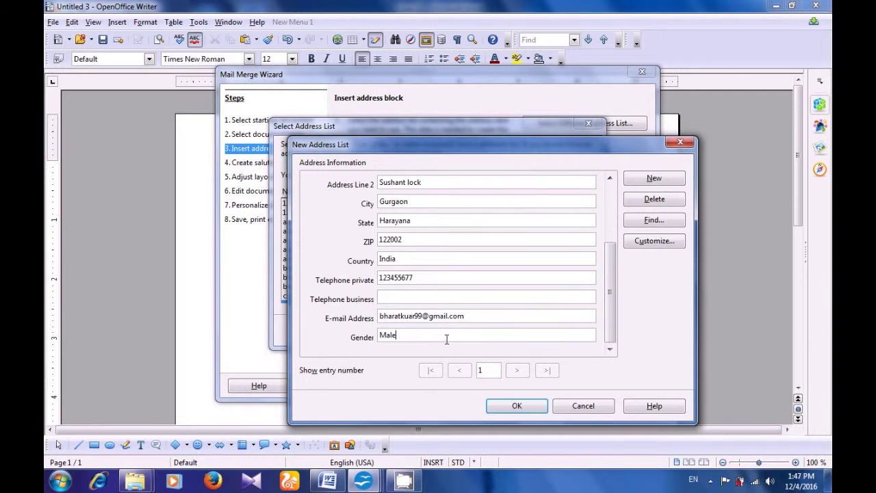
click(517, 409)
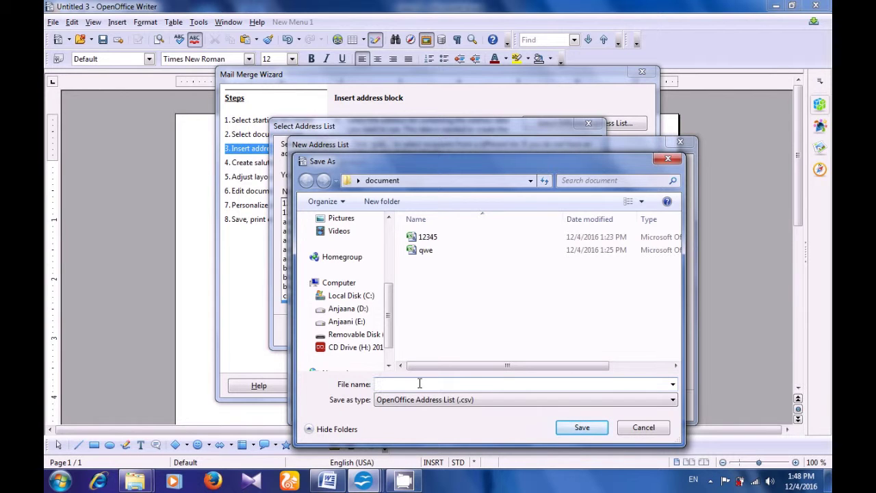
- Save the address list as cs123456 and make it the recipients' address list
text(c)
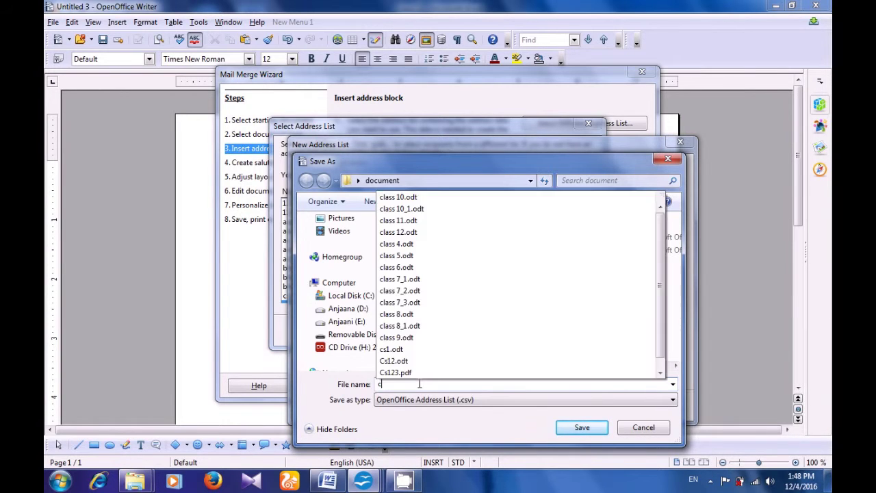
text(s12)
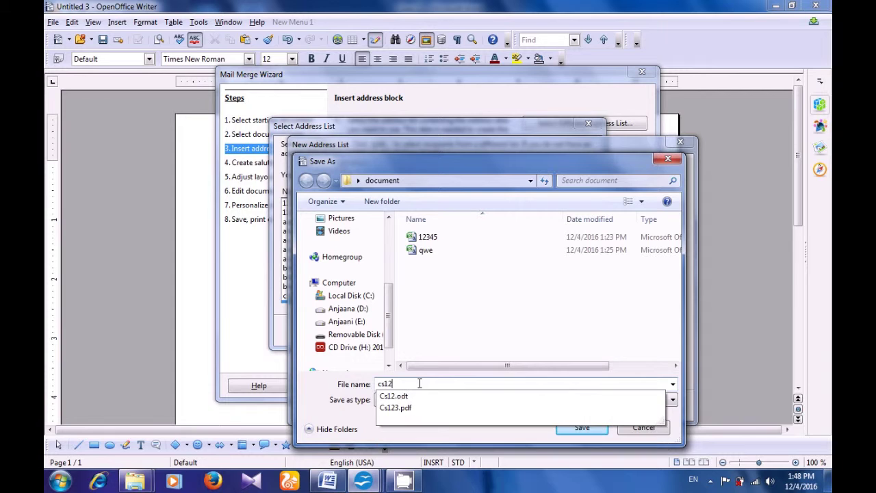
text(3456)
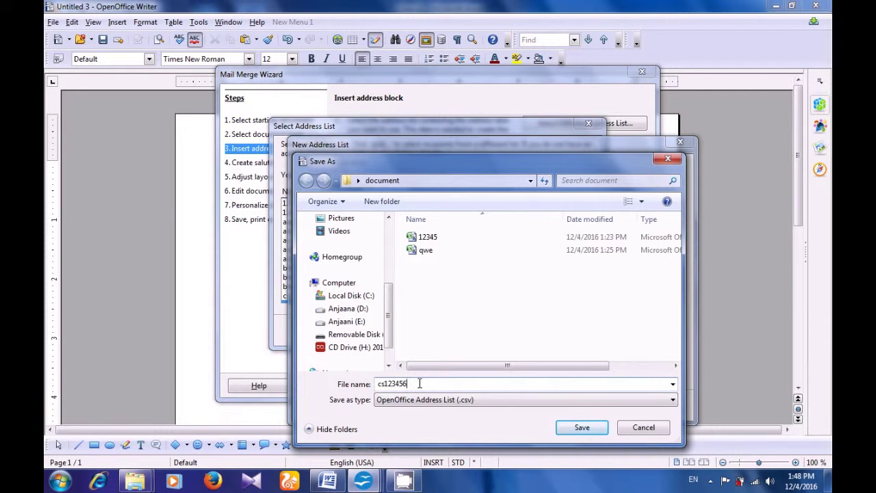
click(566, 422)
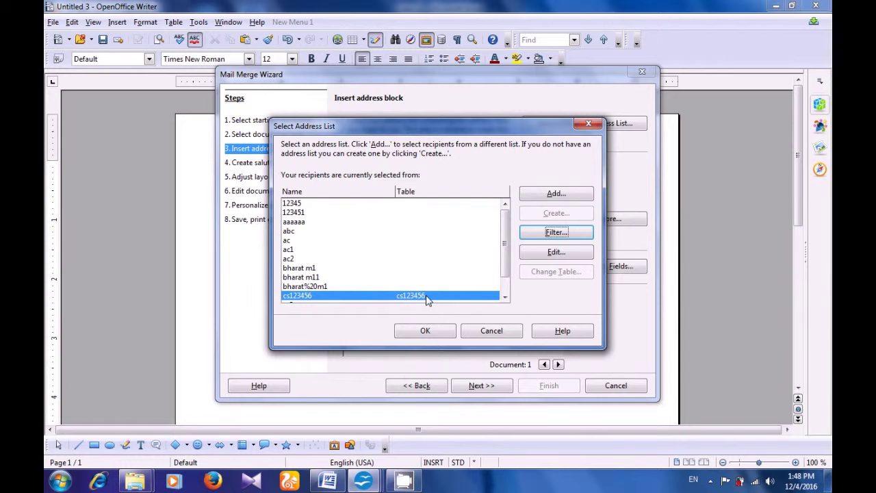
click(424, 331)
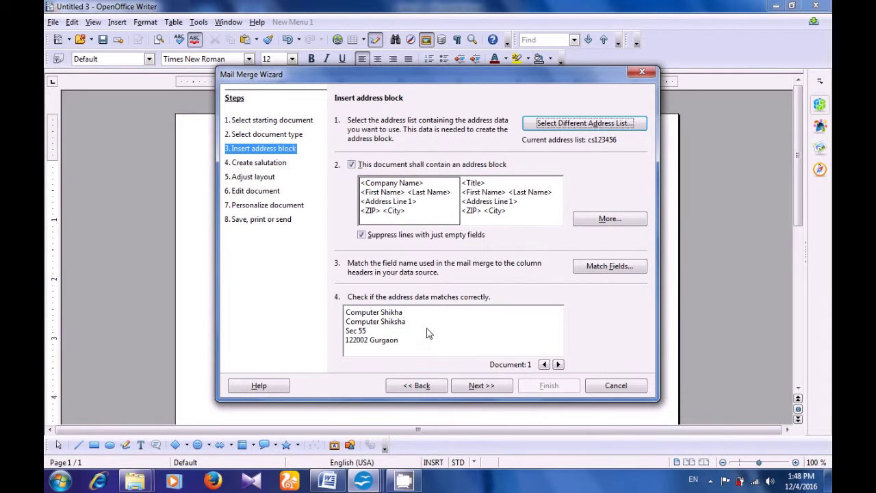
click(604, 215)
- Choose the Title/First Name/Address/ZIP/Country address block layout
click(425, 166)
click(431, 214)
click(301, 213)
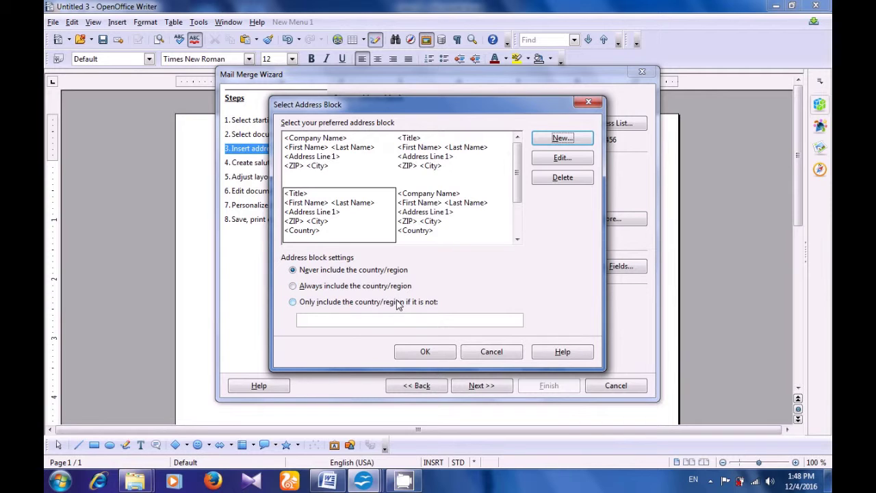
click(429, 352)
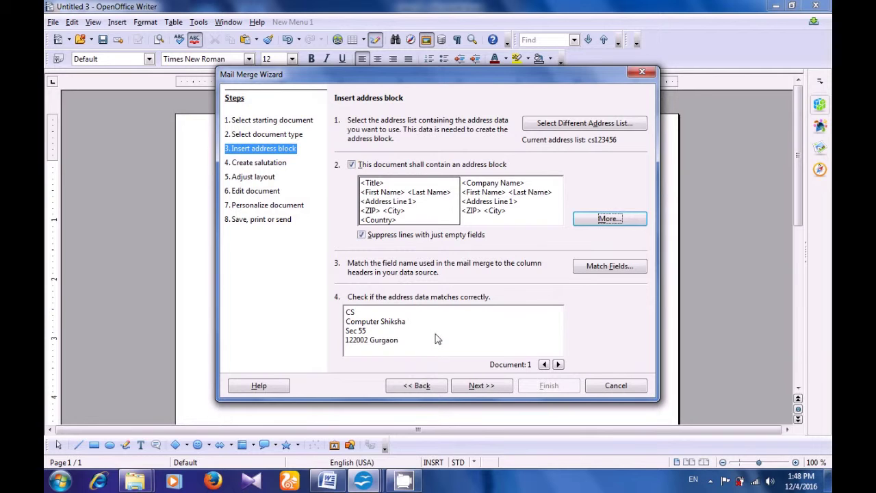
- Keep 'Dear Mr. <Last Name>,' for men, use E-mail Address for women, keep 'Dear Sir or Madam,'
click(481, 385)
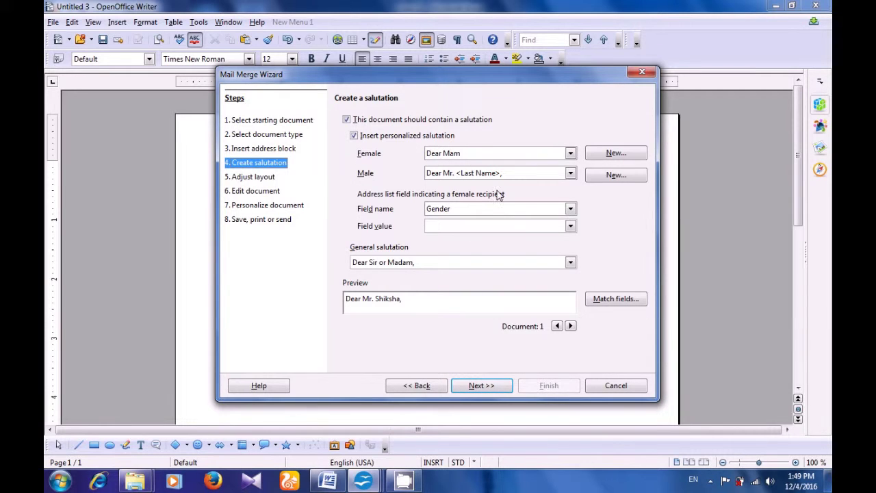
click(570, 174)
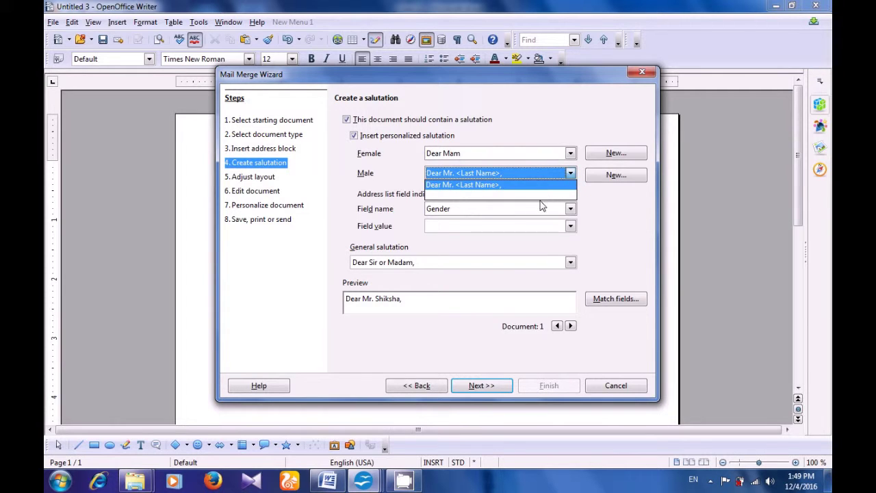
click(526, 186)
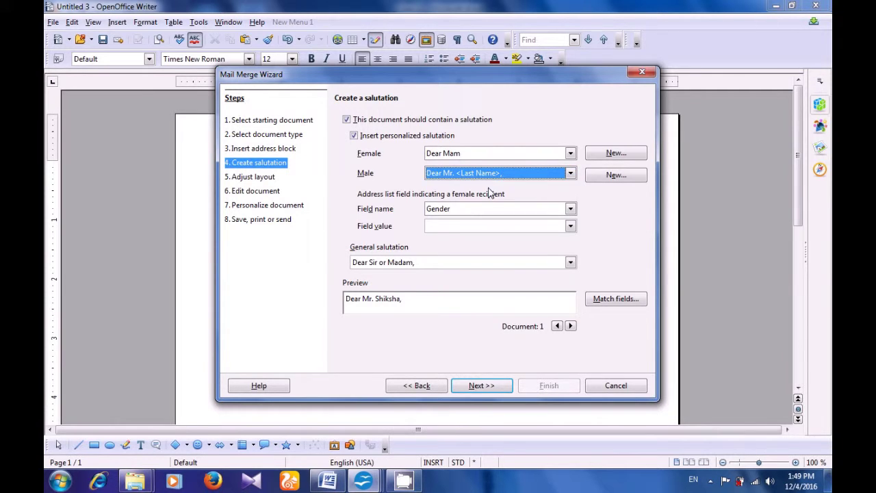
click(569, 208)
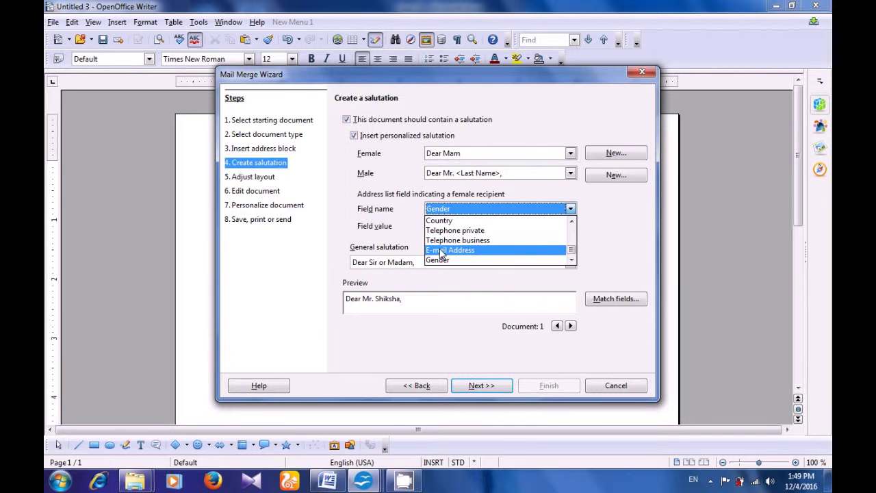
click(441, 250)
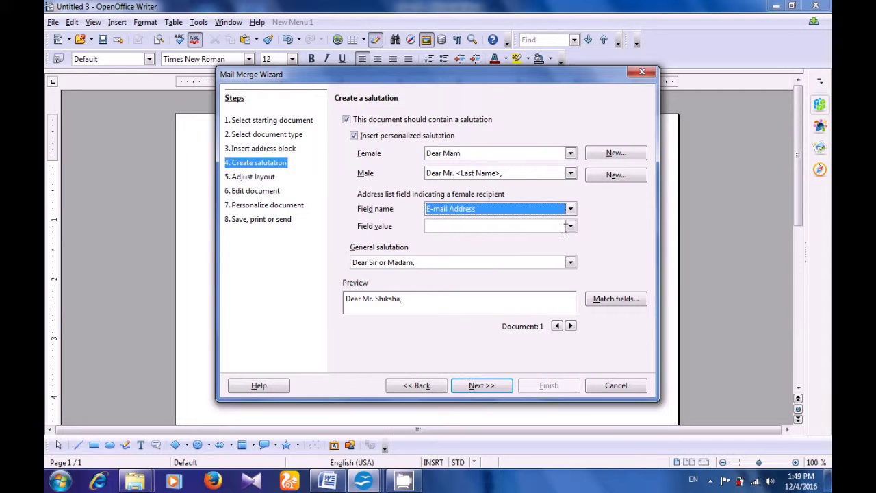
click(568, 226)
click(408, 238)
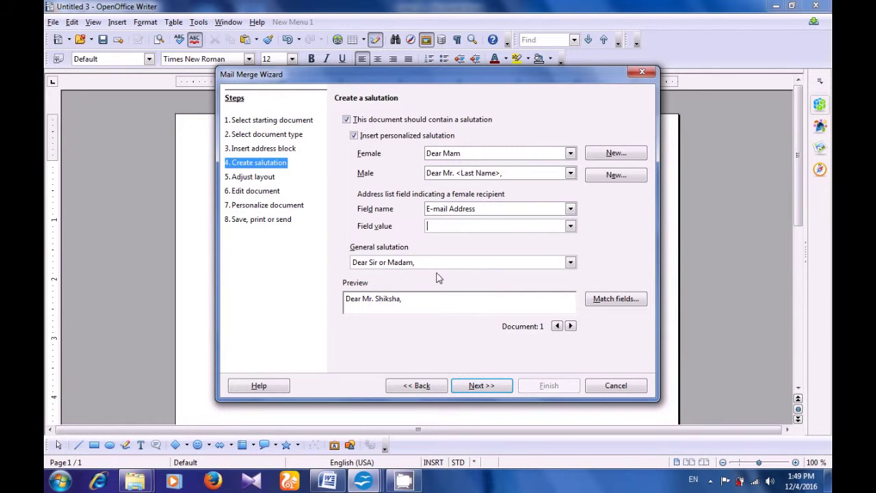
click(569, 264)
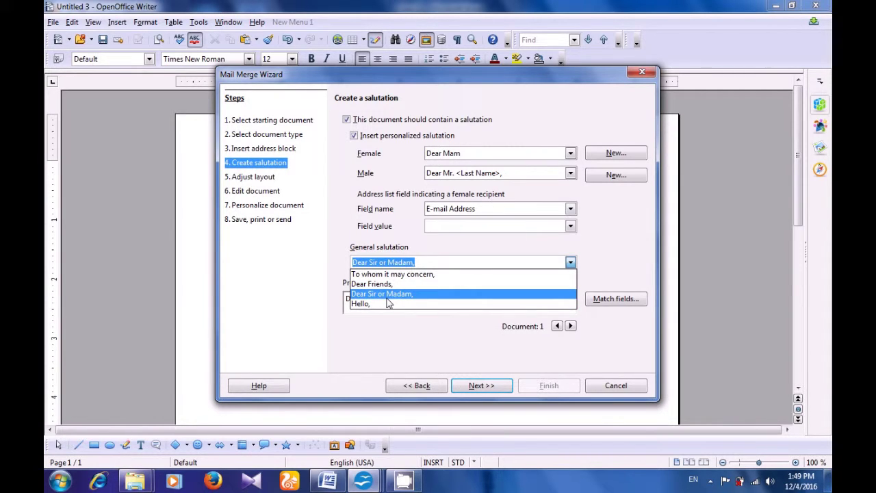
click(386, 294)
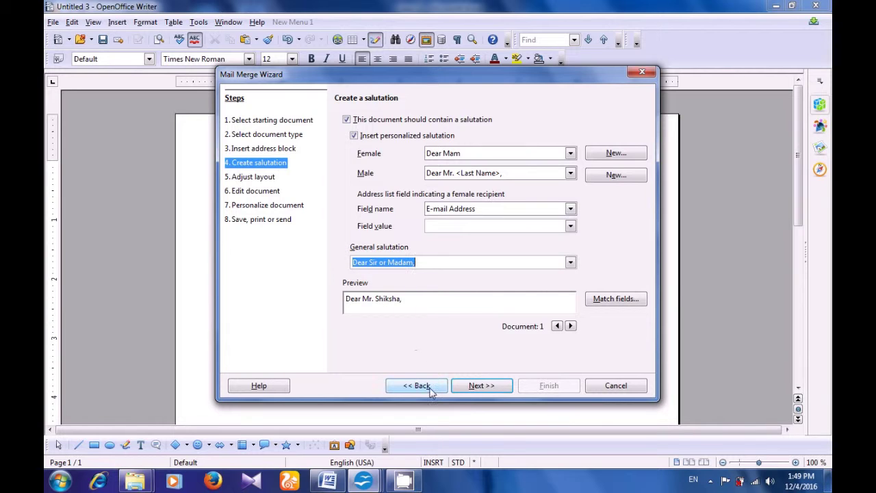
click(487, 388)
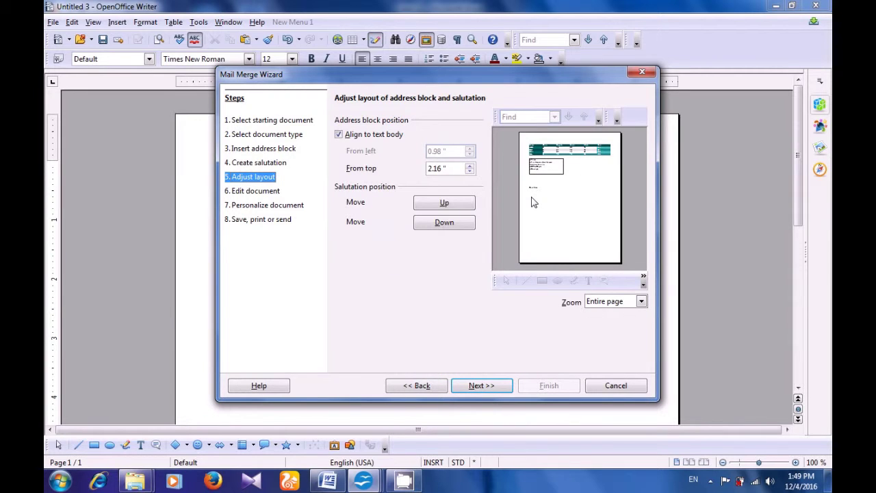
- Shift the salutation up one notch then down four notches beneath the address block
click(445, 205)
click(441, 228)
click(441, 231)
click(441, 231)
click(441, 232)
click(481, 387)
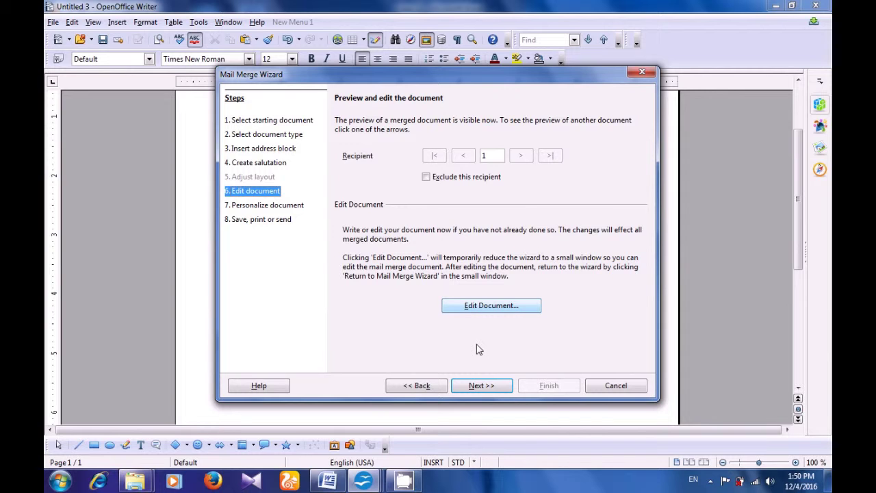
- Create the merged letters and advance to the Save, print or send step
click(490, 388)
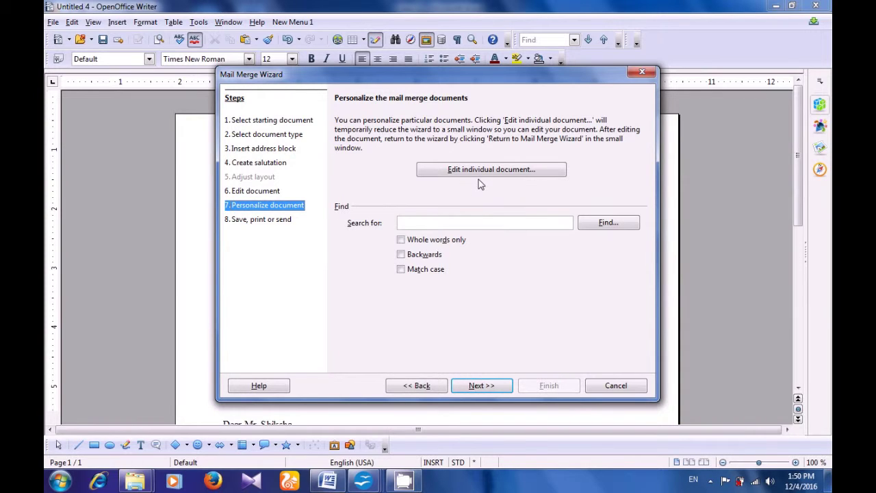
click(482, 387)
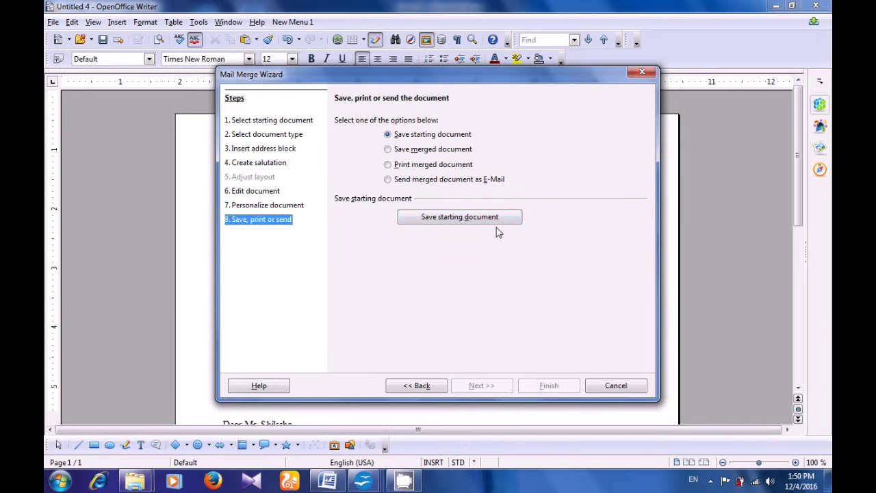
- Save the starting document under the file name 'abc123' and complete the mail merge
click(461, 220)
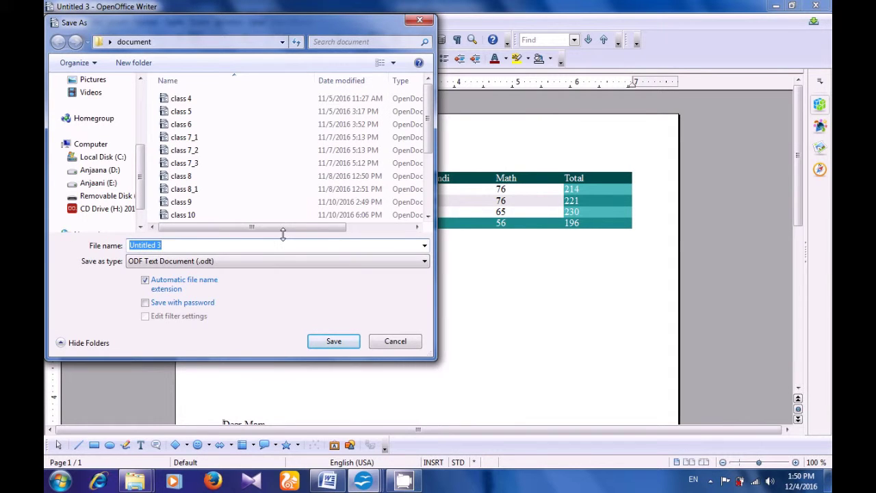
click(241, 243)
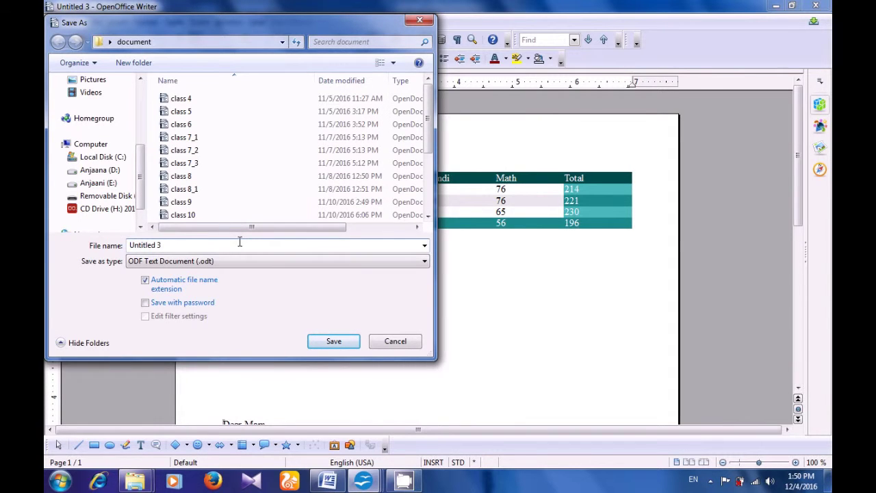
key(BackSpace)
key(BackSpace)
key(BackSpace)
key(BackSpace)
key(BackSpace)
key(BackSpace)
key(BackSpace)
key(BackSpace)
key(BackSpace)
key(BackSpace)
text(abc123)
click(332, 340)
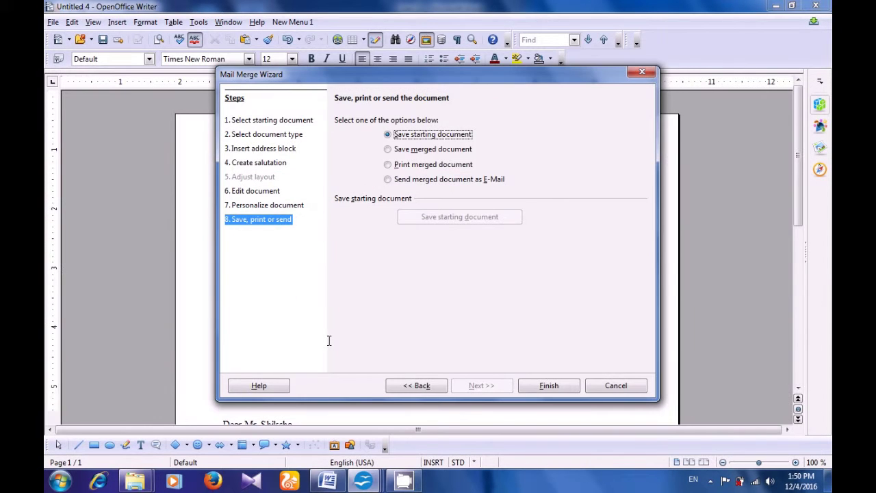
click(539, 387)
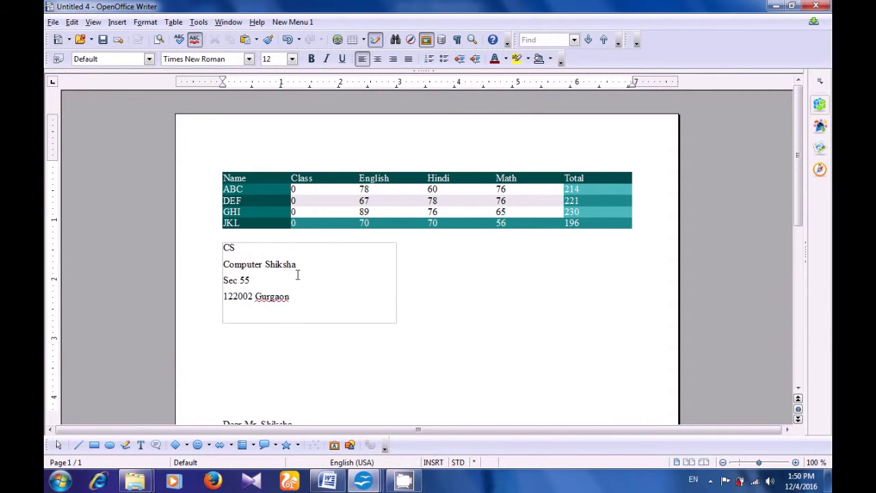
- Place the caret before the letter's salutation, then bring up the Tools menu
scroll(327, 304, down, 3)
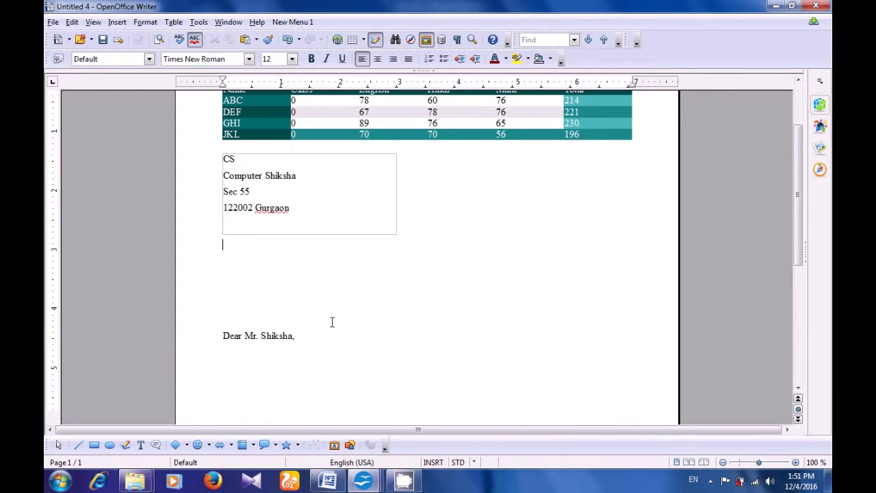
click(207, 335)
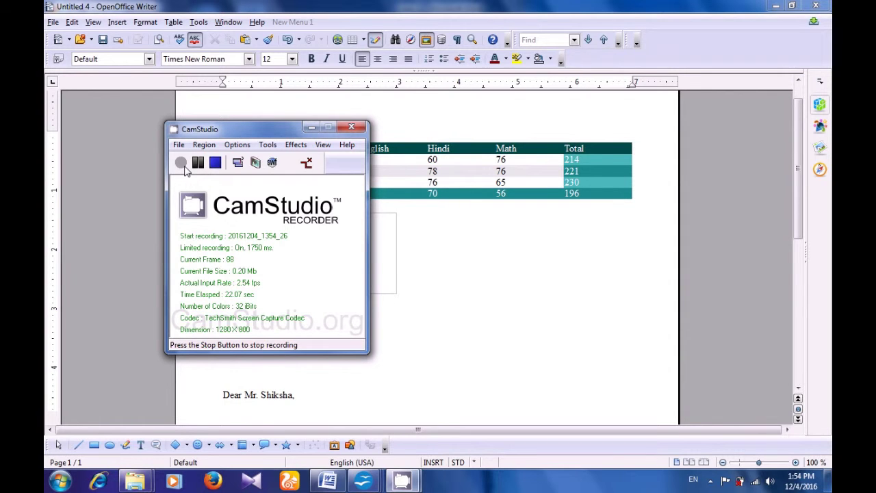
click(310, 126)
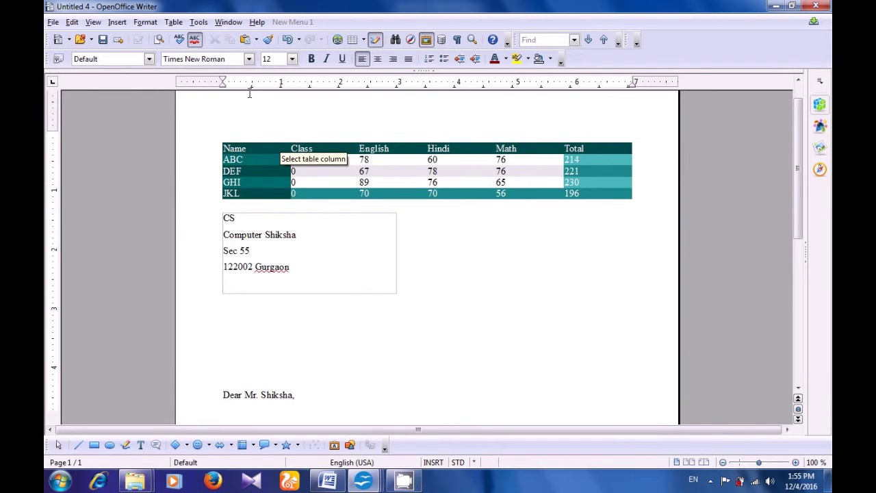
click(200, 24)
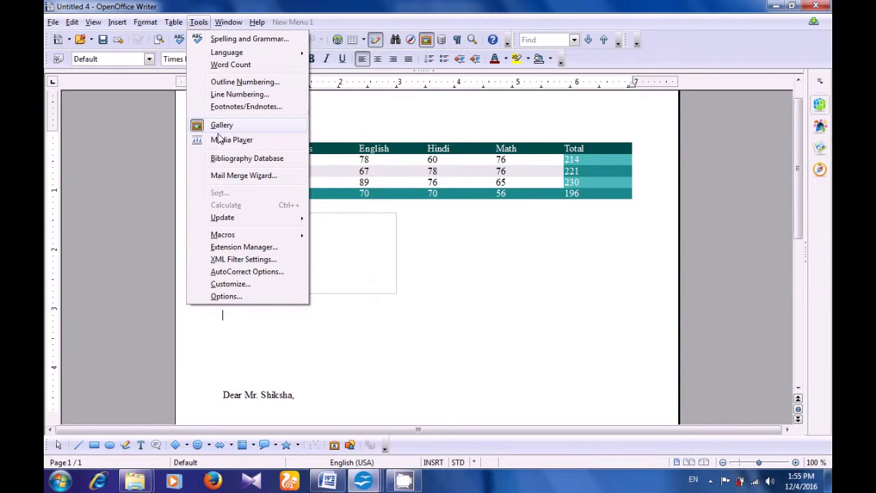
- In Customize > Menus, create a new menu named 'cs' and bring up Add Commands for it
click(231, 284)
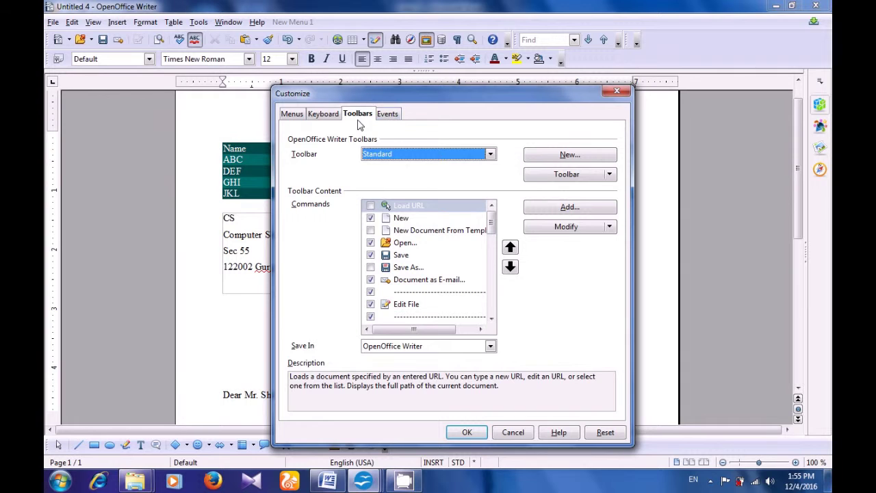
click(296, 116)
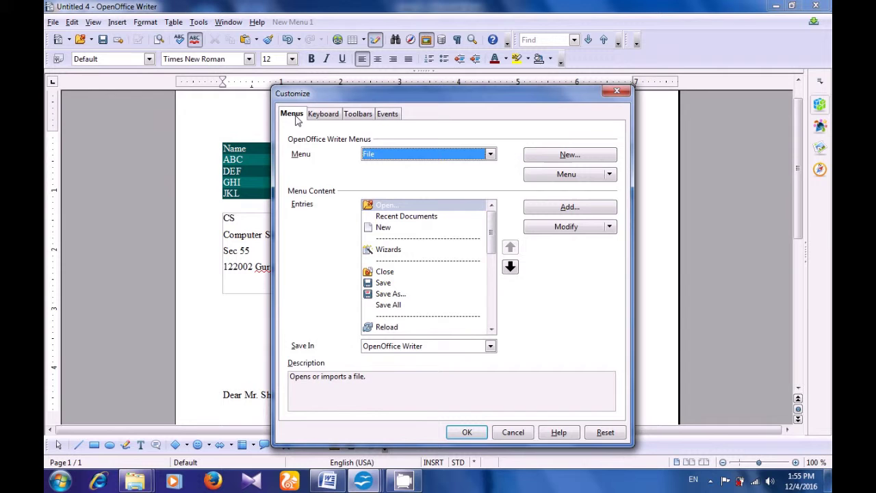
click(564, 156)
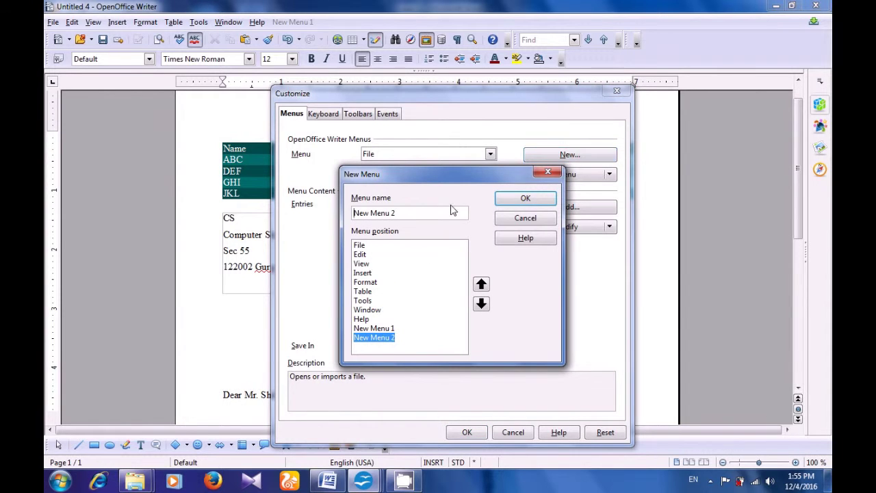
key(BackSpace)
key(BackSpace)
key(BackSpace)
key(BackSpace)
key(BackSpace)
key(BackSpace)
key(BackSpace)
key(BackSpace)
key(BackSpace)
key(BackSpace)
text(cs)
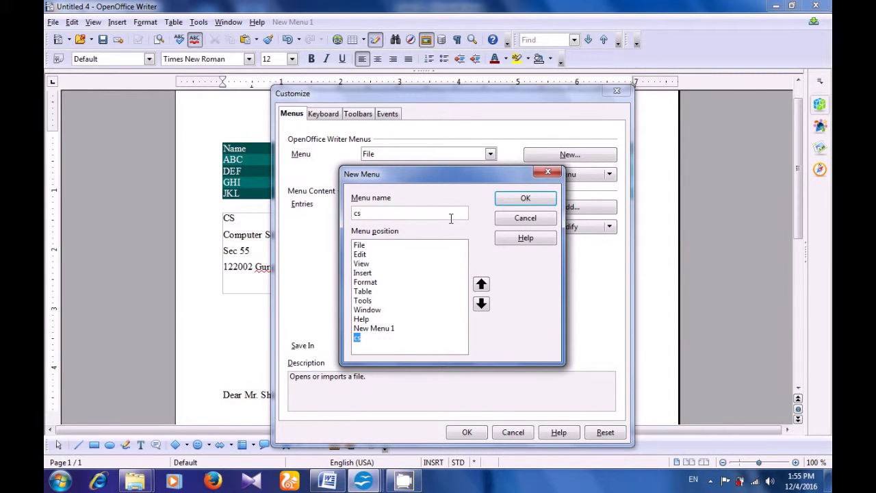
click(514, 199)
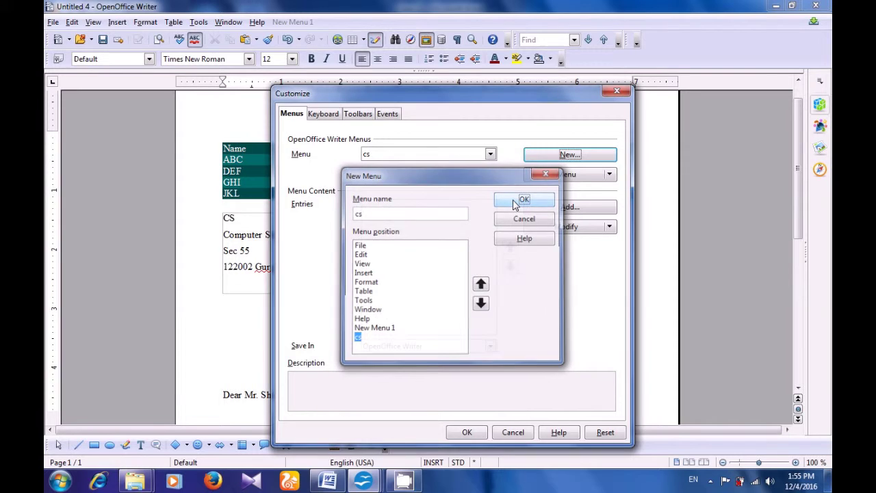
click(409, 216)
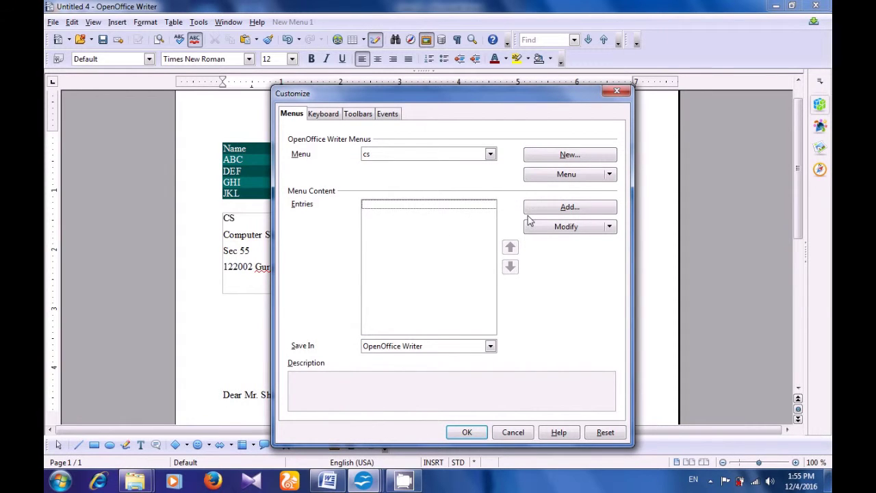
click(554, 212)
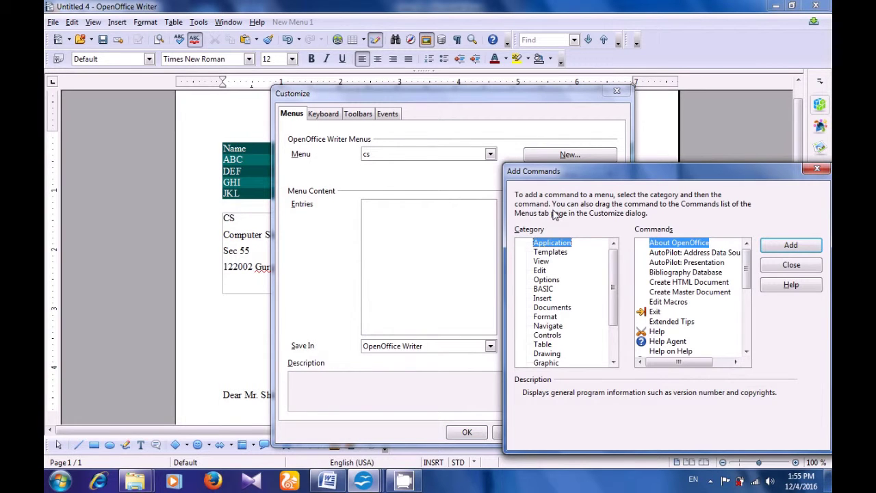
- From the Edit category, add the Copy and Cut commands to the cs menu
click(546, 273)
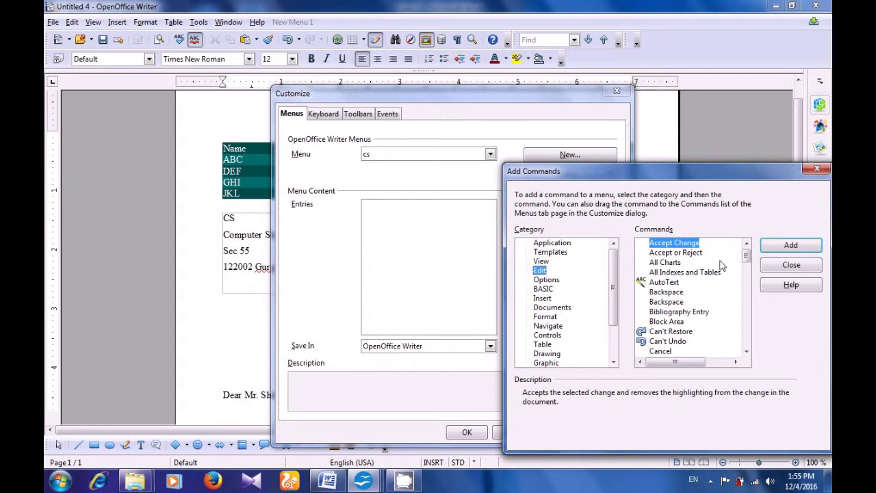
drag(746, 254, 747, 271)
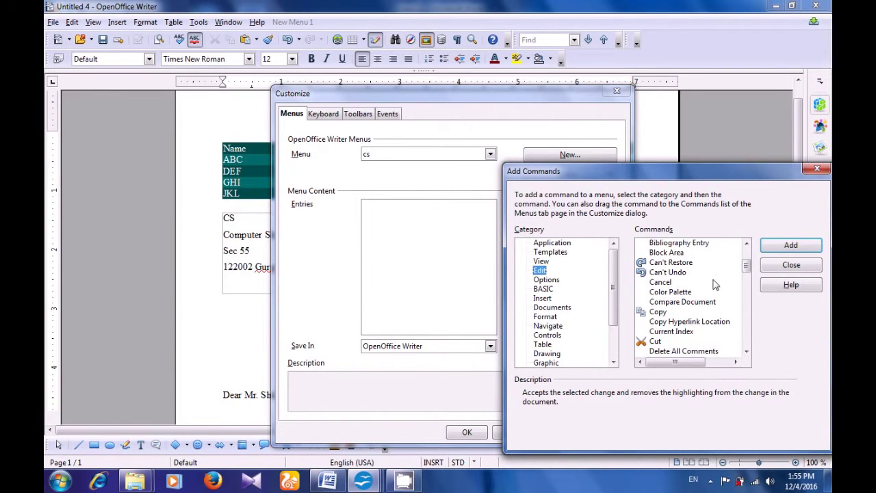
click(662, 312)
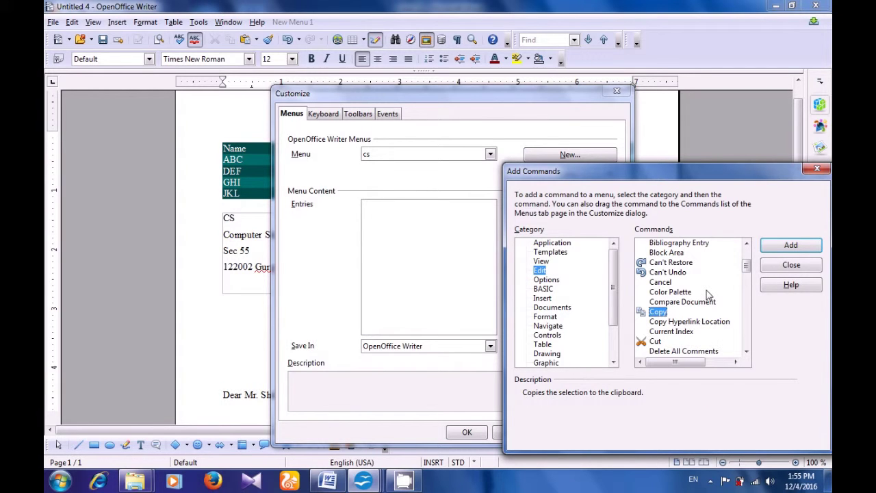
click(784, 248)
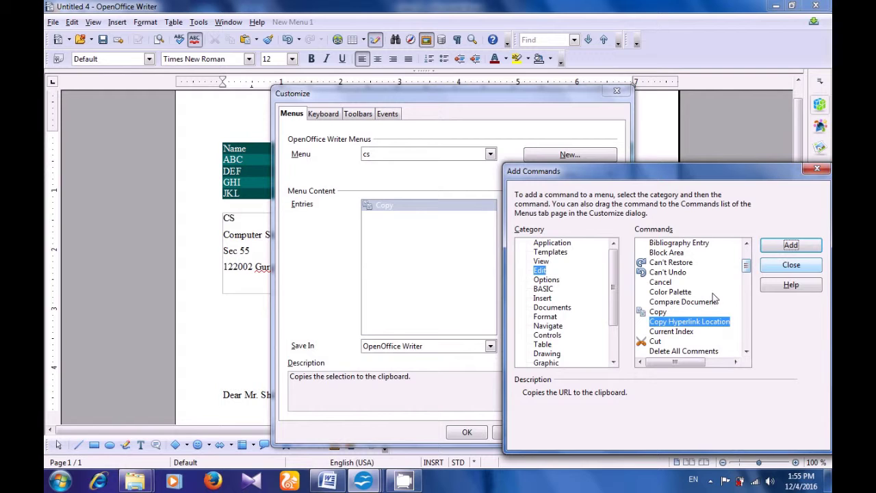
click(662, 342)
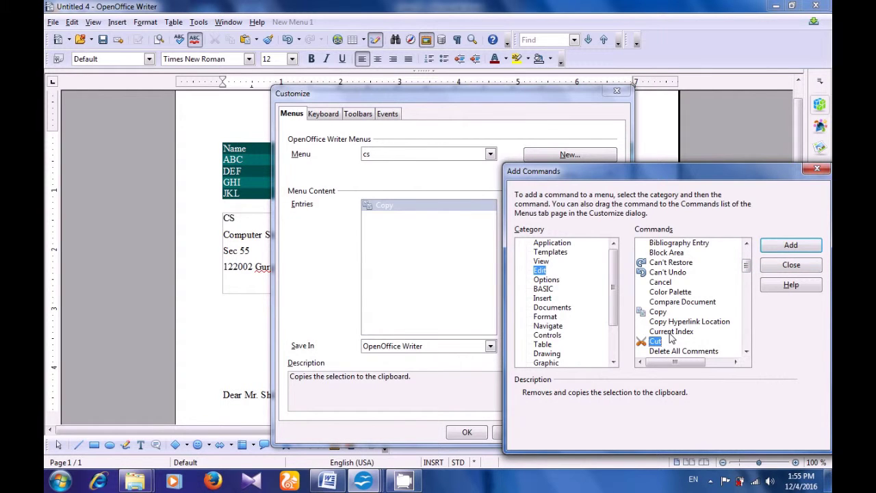
click(790, 247)
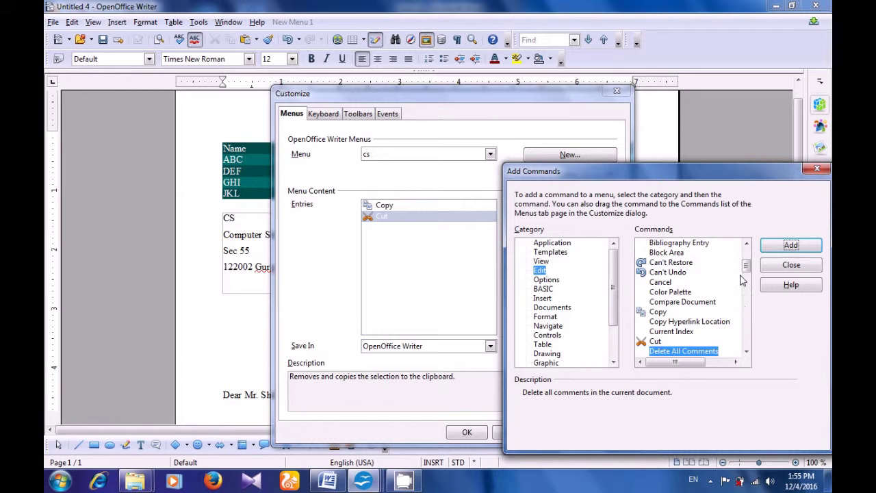
- Add the Paste and Select All commands to the cs menu
drag(746, 265, 747, 271)
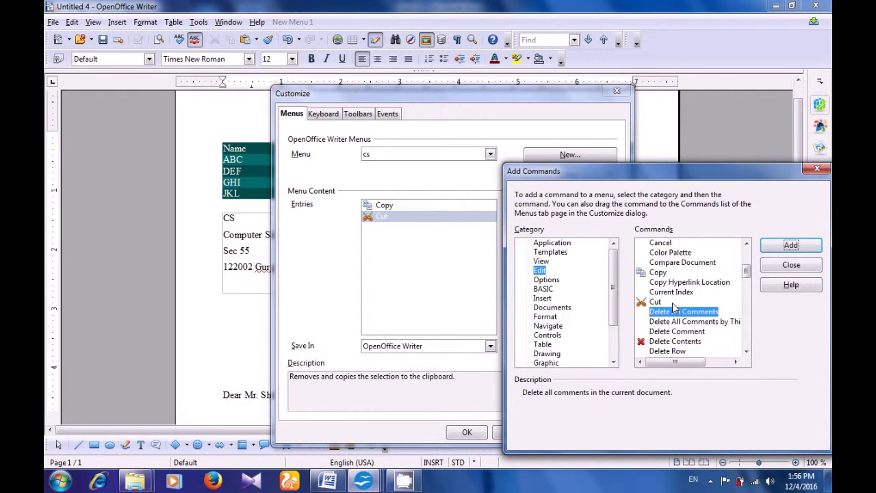
drag(746, 270, 749, 317)
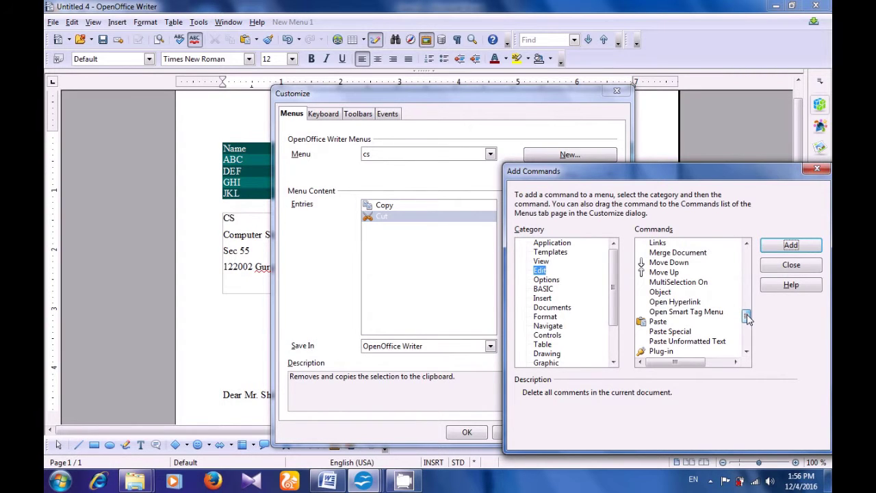
click(656, 321)
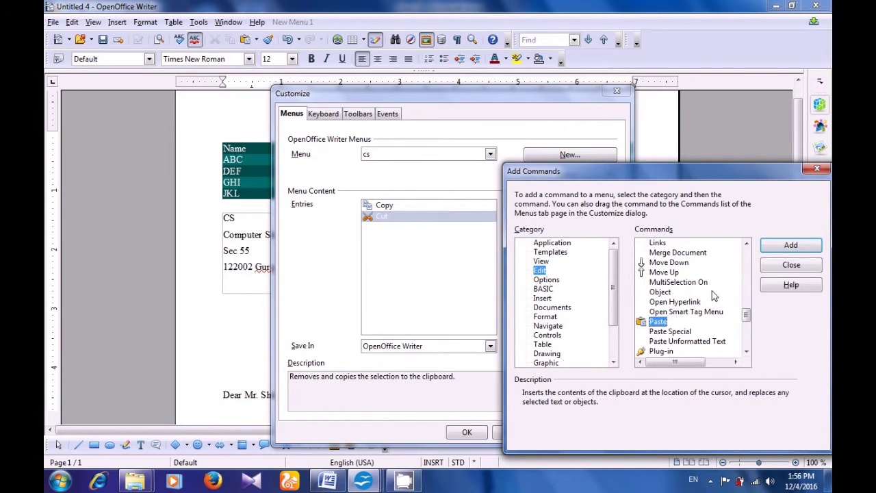
click(787, 248)
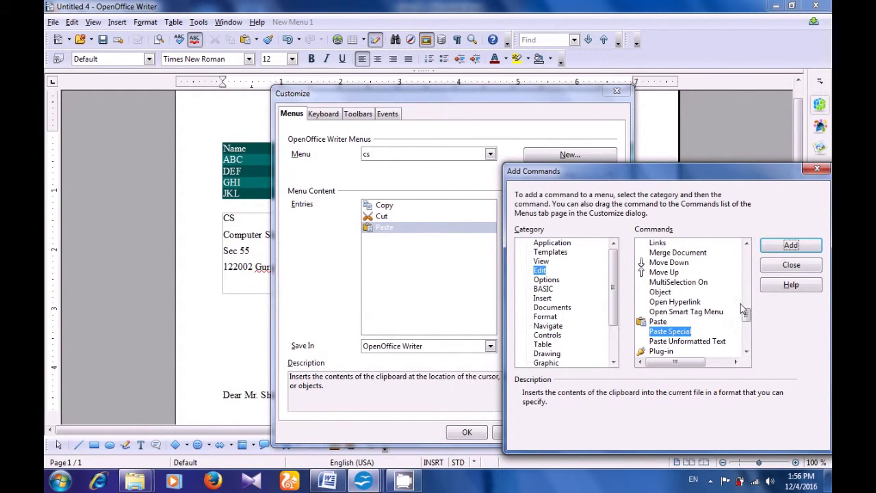
drag(746, 315, 748, 335)
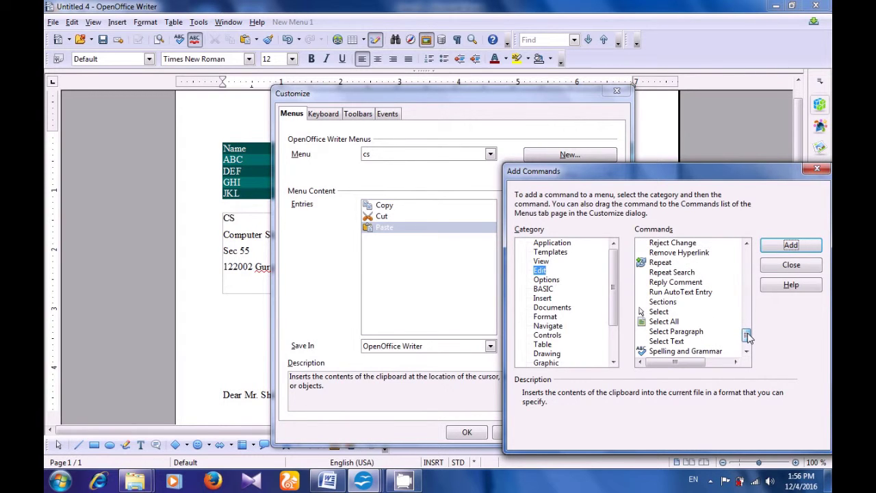
click(674, 321)
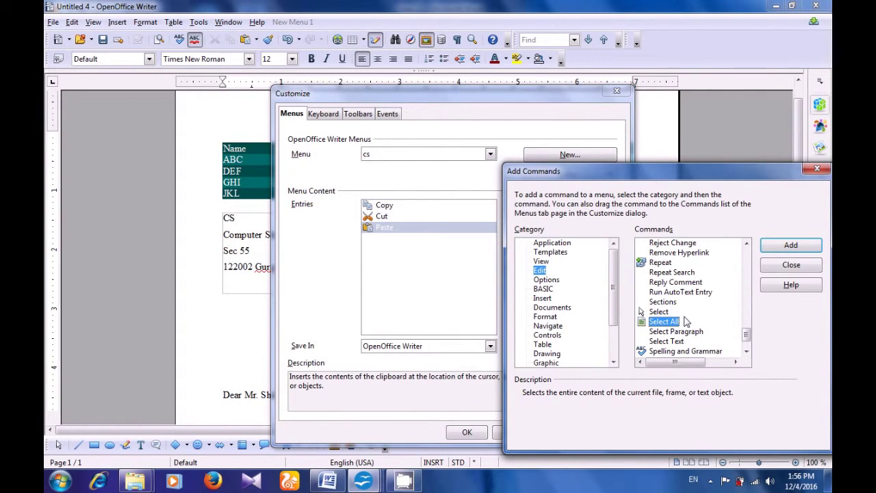
click(772, 250)
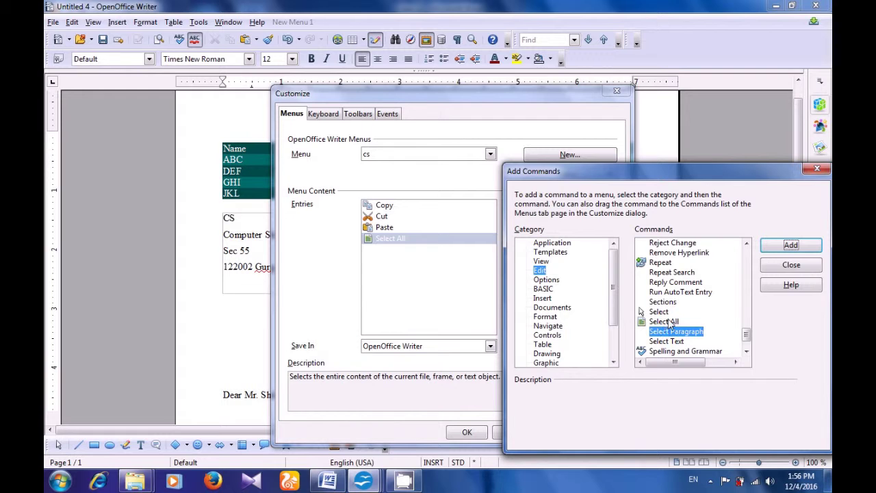
- Close Add Commands and review the cs menu's four entries
click(777, 272)
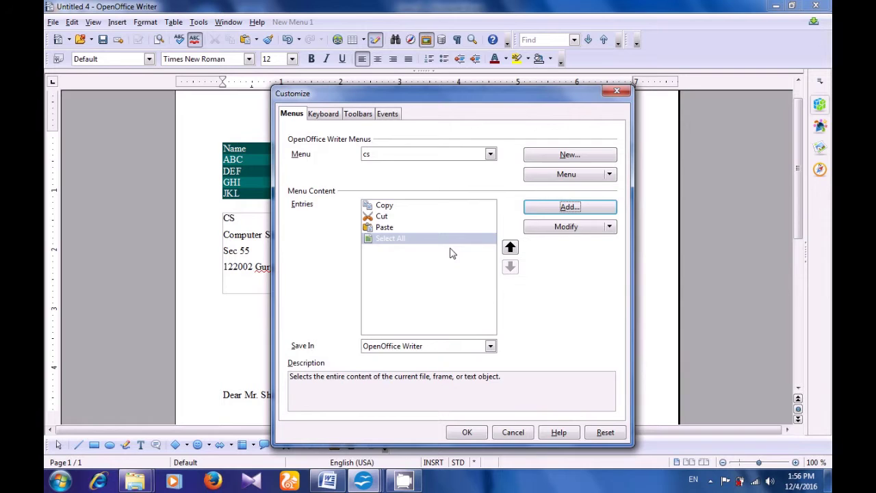
click(416, 217)
click(385, 205)
click(384, 217)
click(384, 227)
click(385, 238)
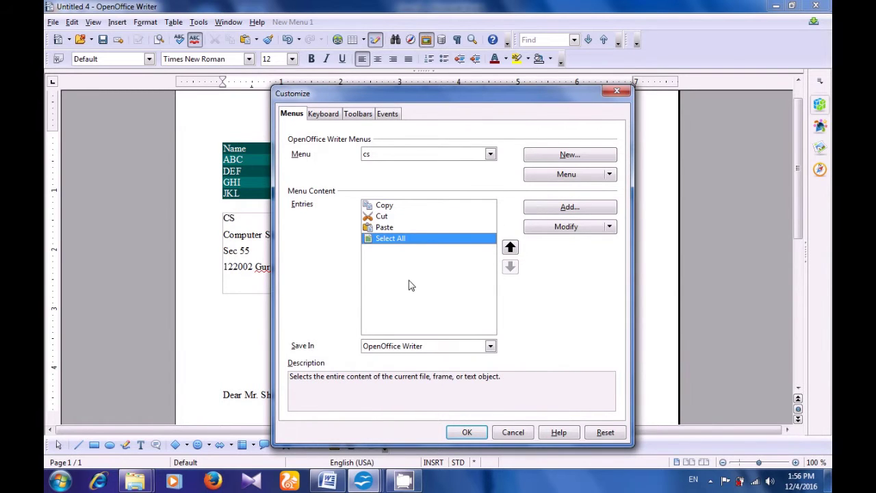
- Apply the customization and check that the new cs menu lists Copy, Cut, Paste and Select All
click(464, 431)
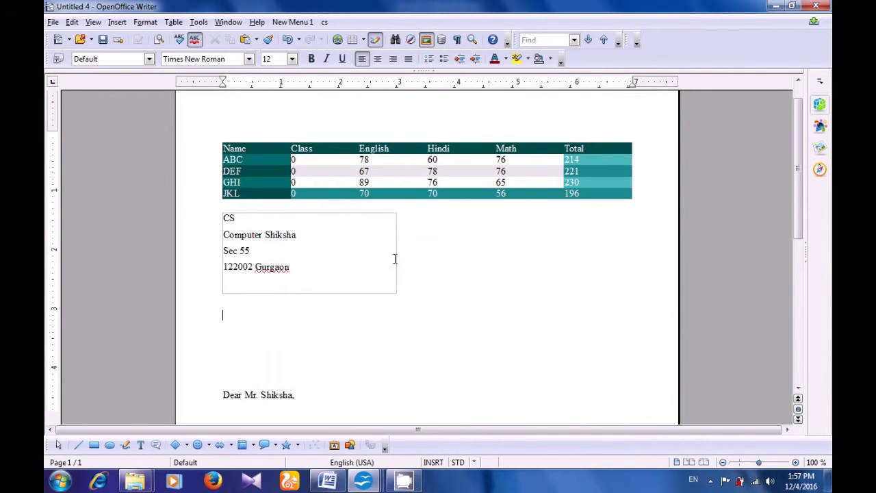
click(325, 21)
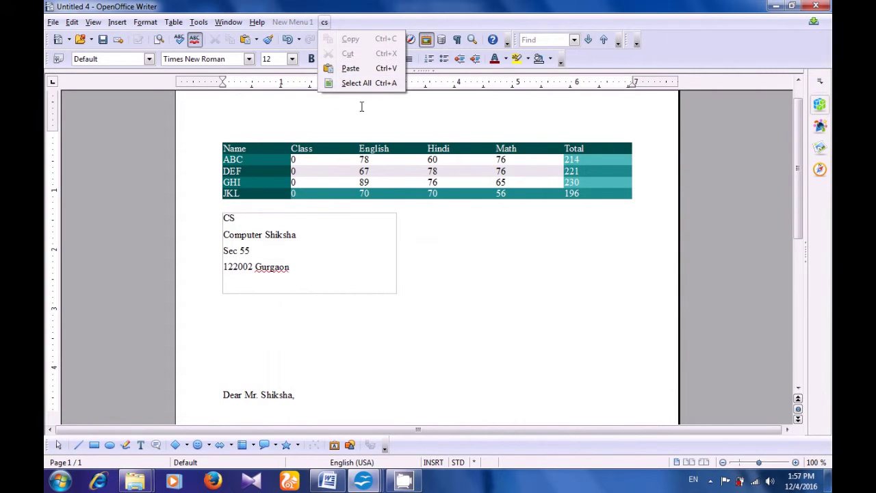
click(424, 285)
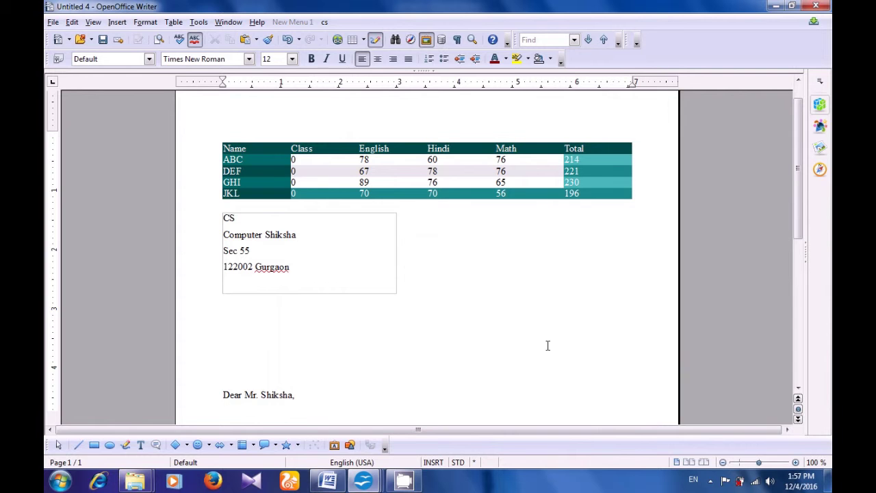
click(710, 481)
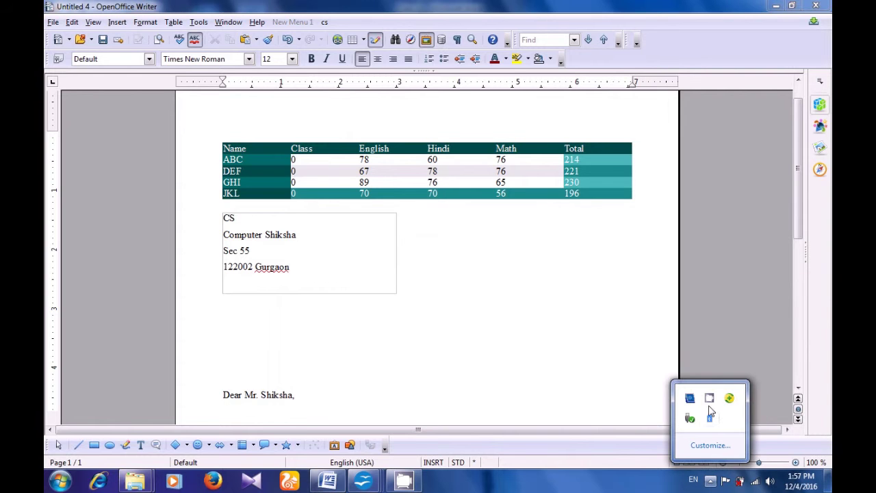